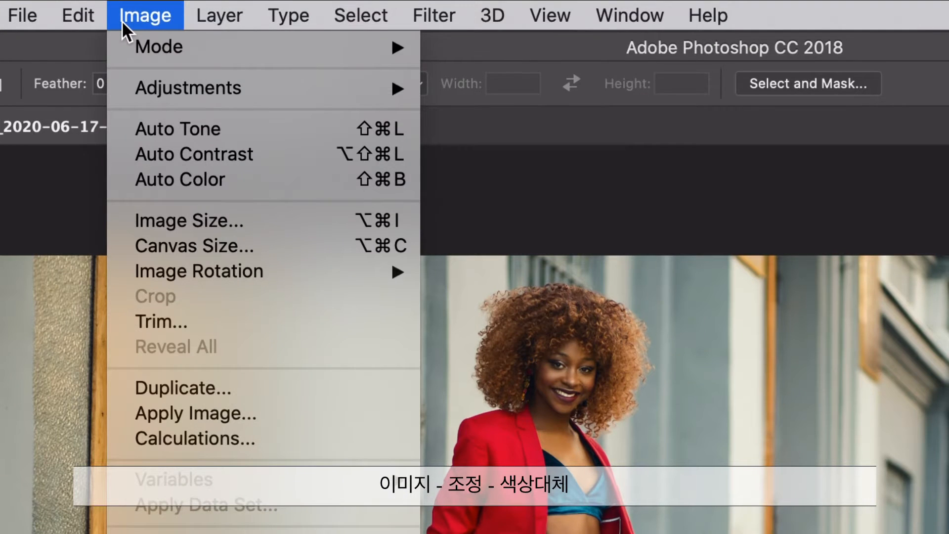
Start Replace Color on the photo and sample the red of the woman's jacket as the colour to replace
mouse_move(188, 92)
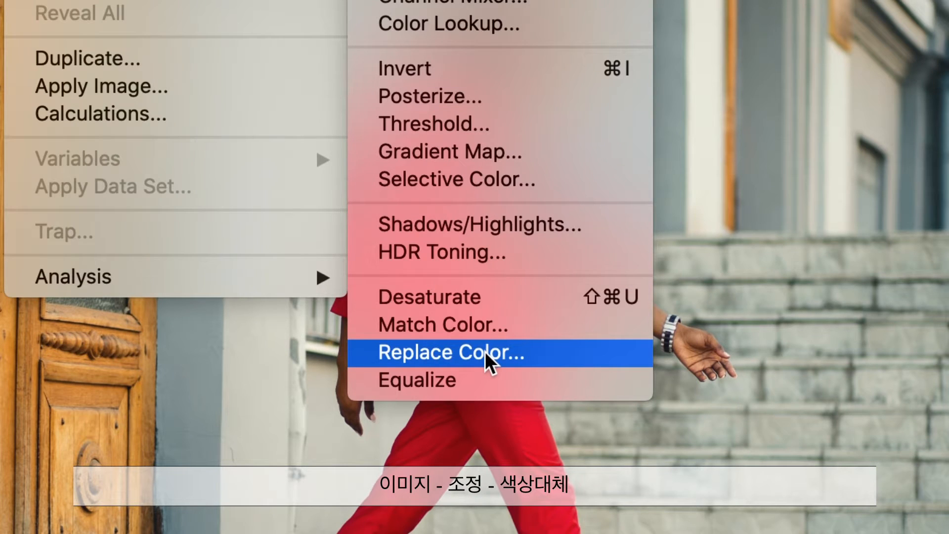
click(535, 352)
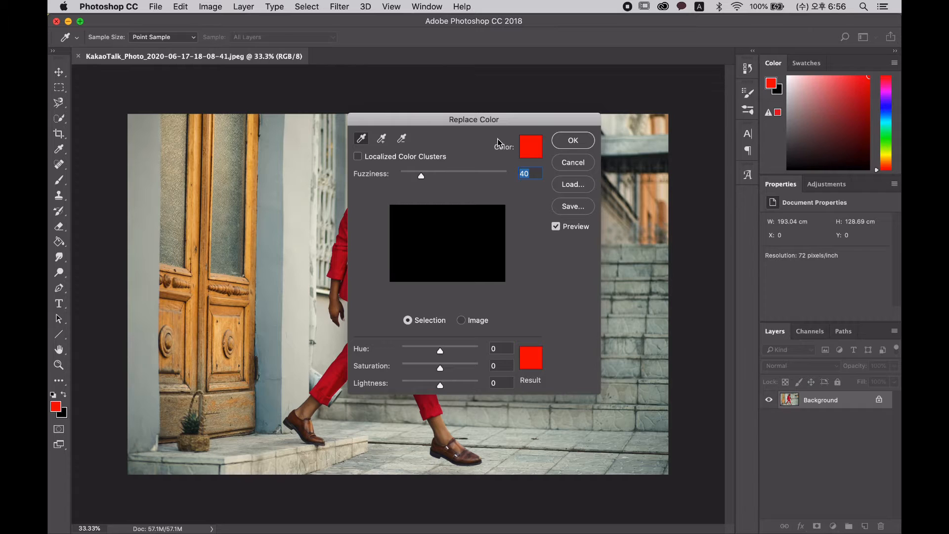
drag(500, 120, 645, 116)
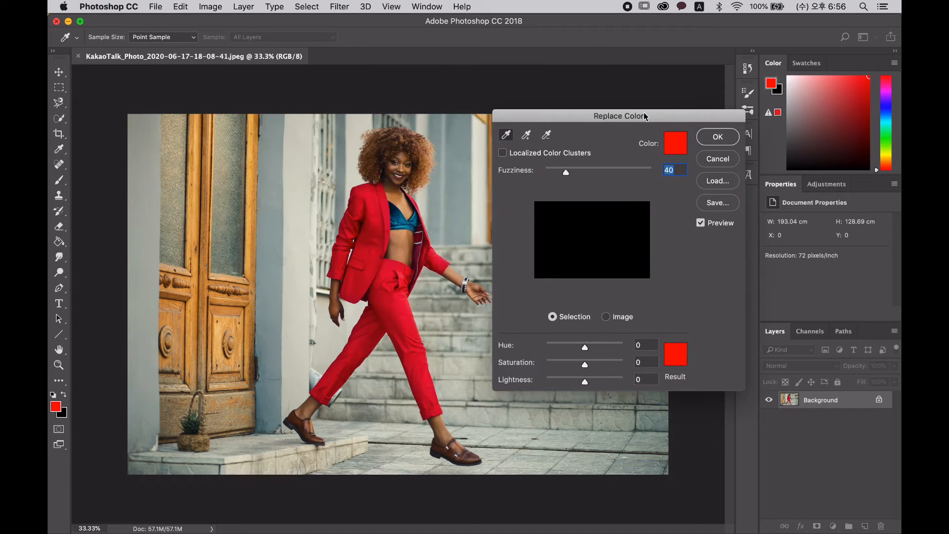
click(382, 210)
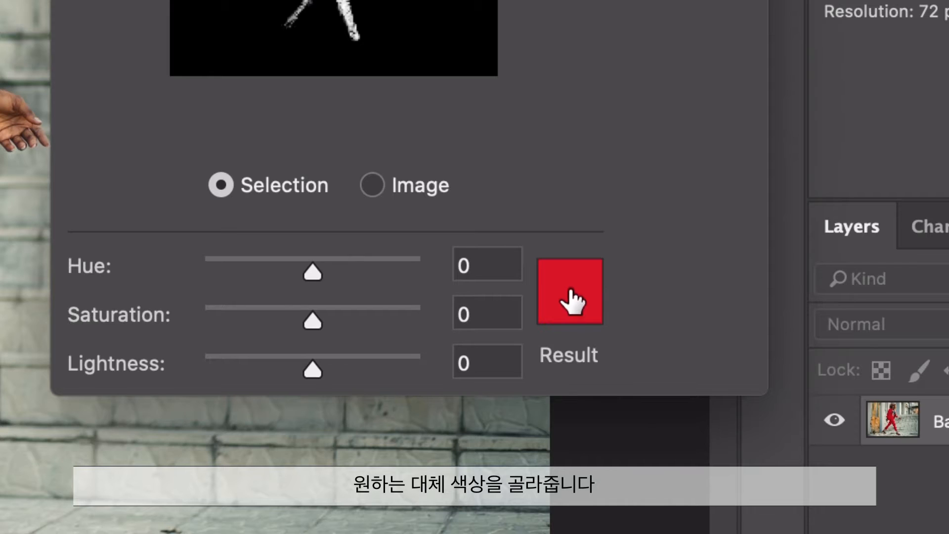
Set the replacement result colour to the green 39d598
click(566, 285)
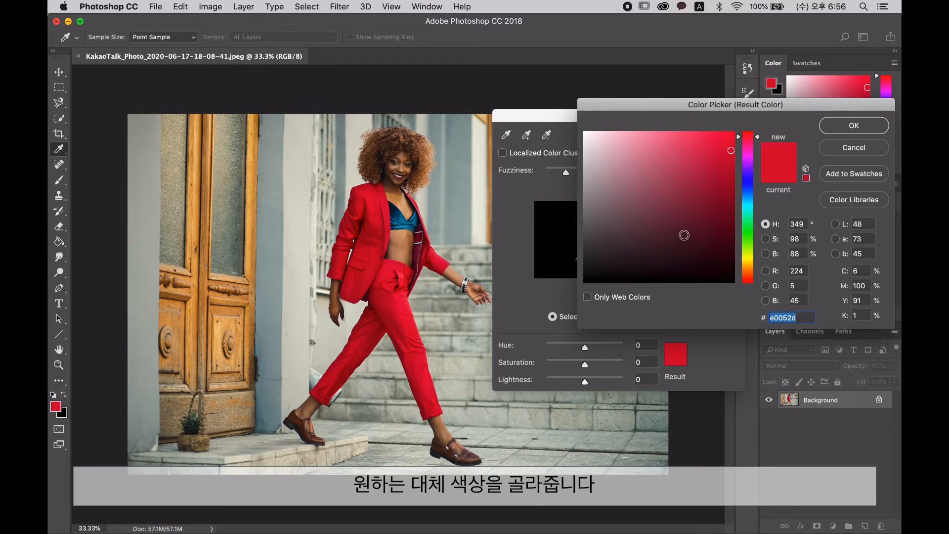
click(746, 220)
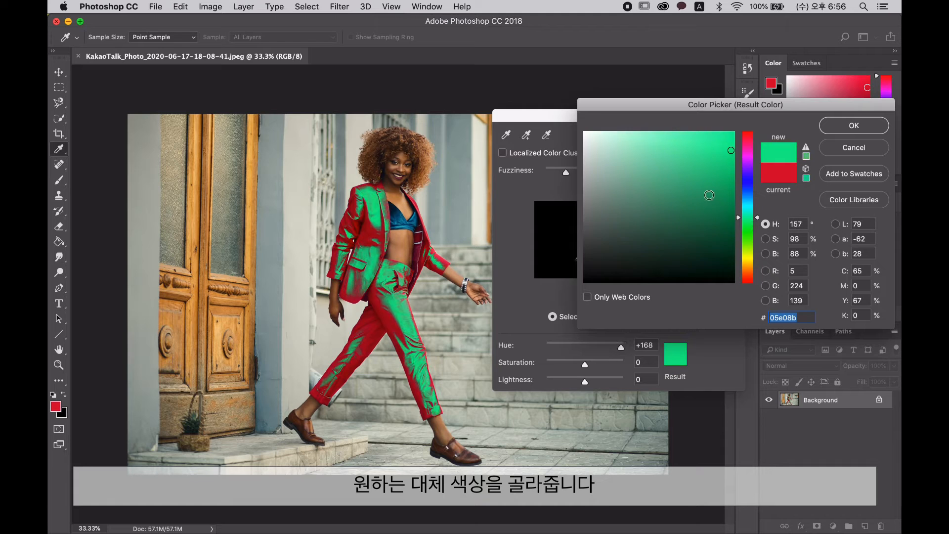
drag(694, 160, 694, 156)
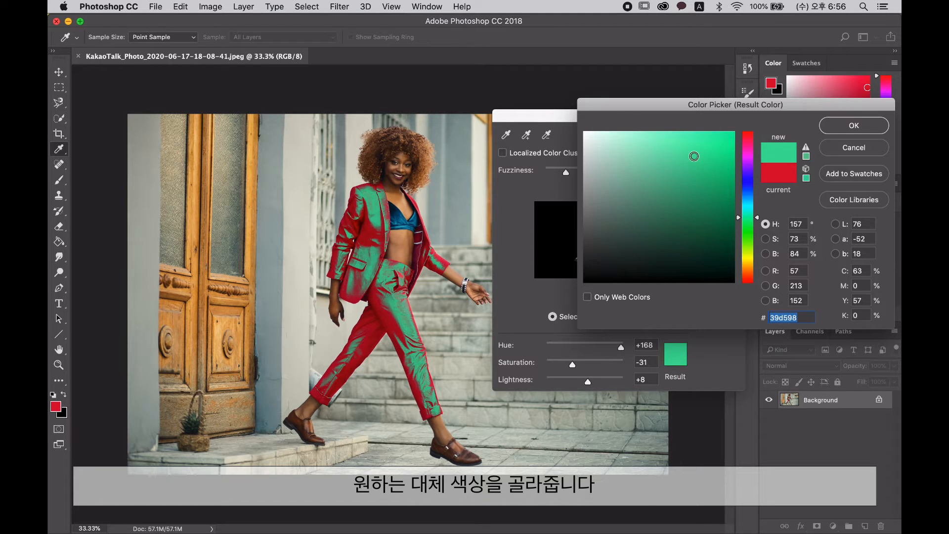
click(833, 128)
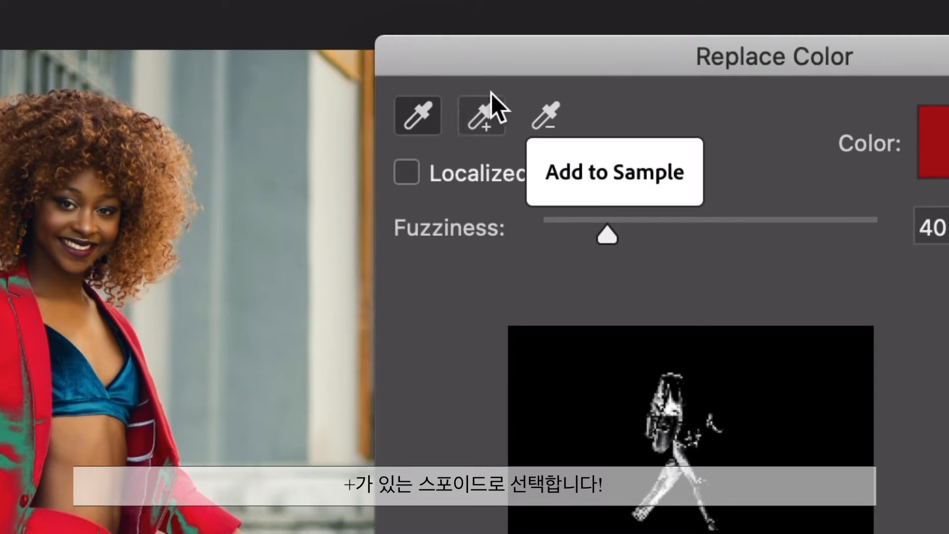
Add the remaining reds of the jacket to the colour sample, undoing the last addition taken from its dark lining
click(476, 126)
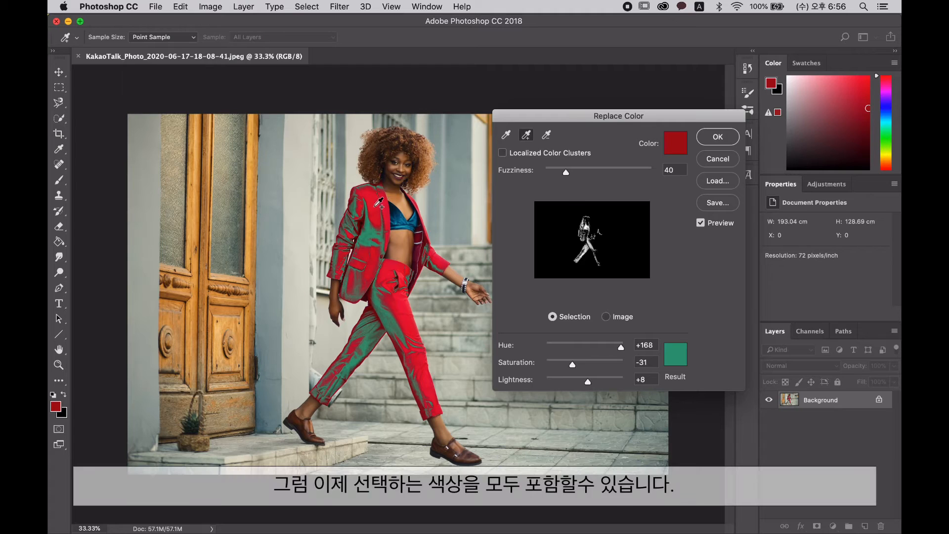
click(15, 330)
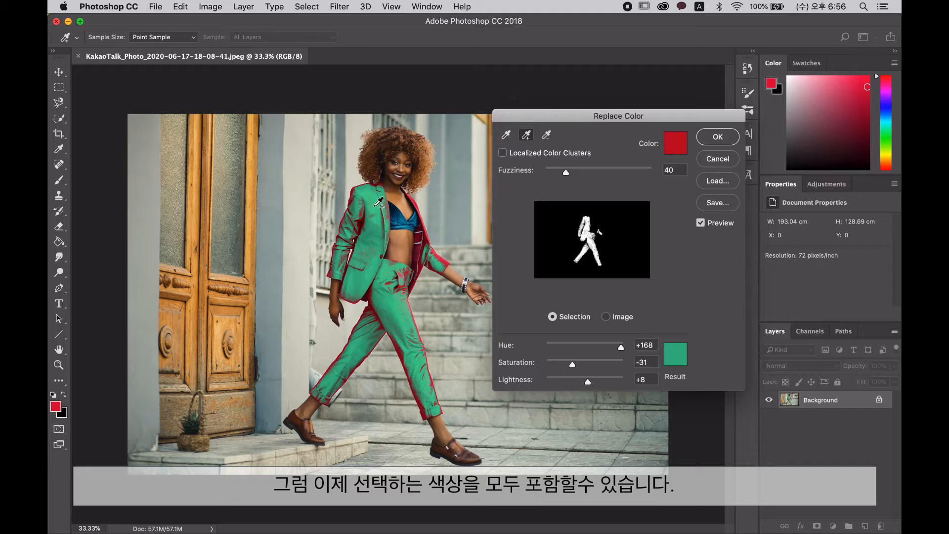
click(382, 183)
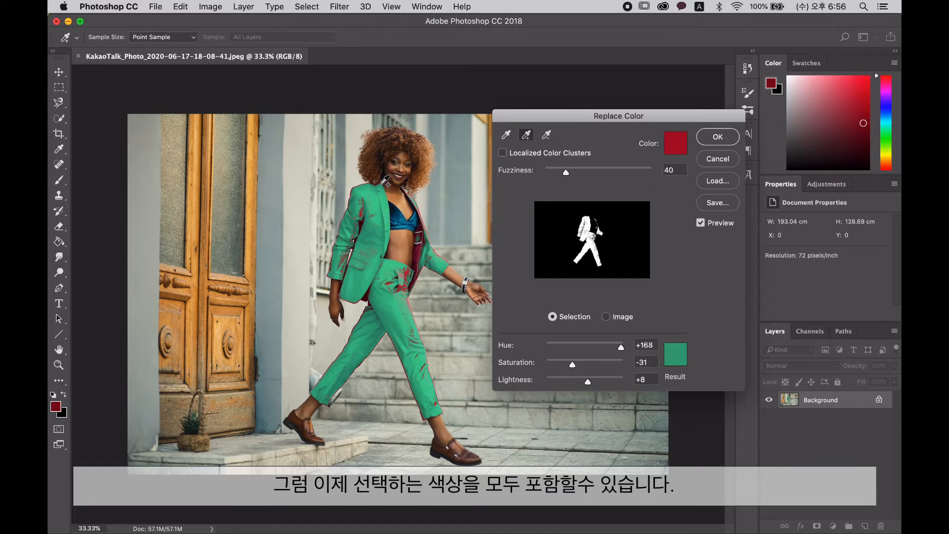
click(421, 239)
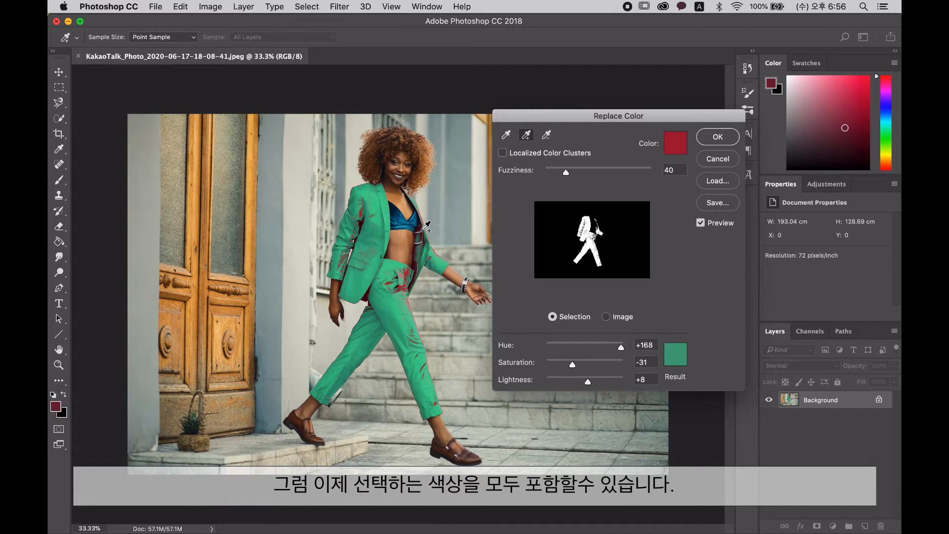
click(422, 231)
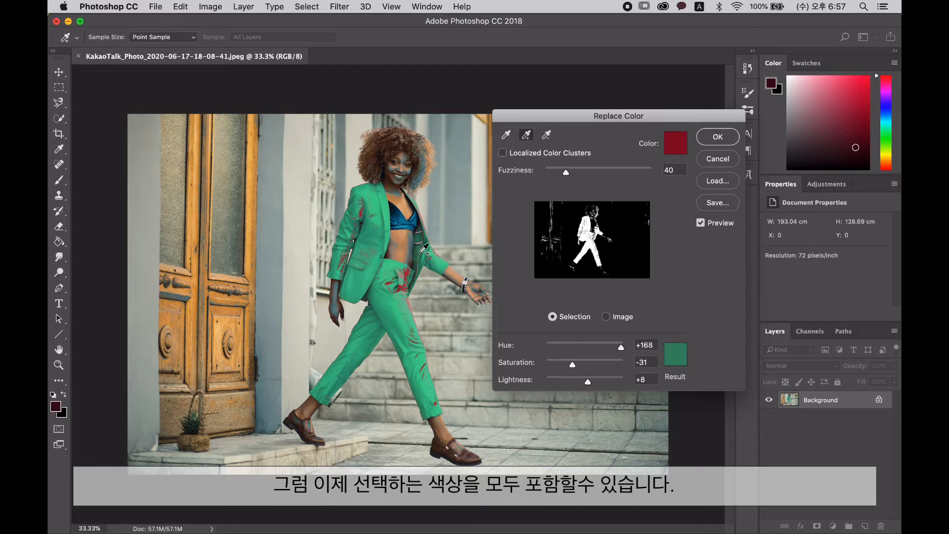
key(super+z)
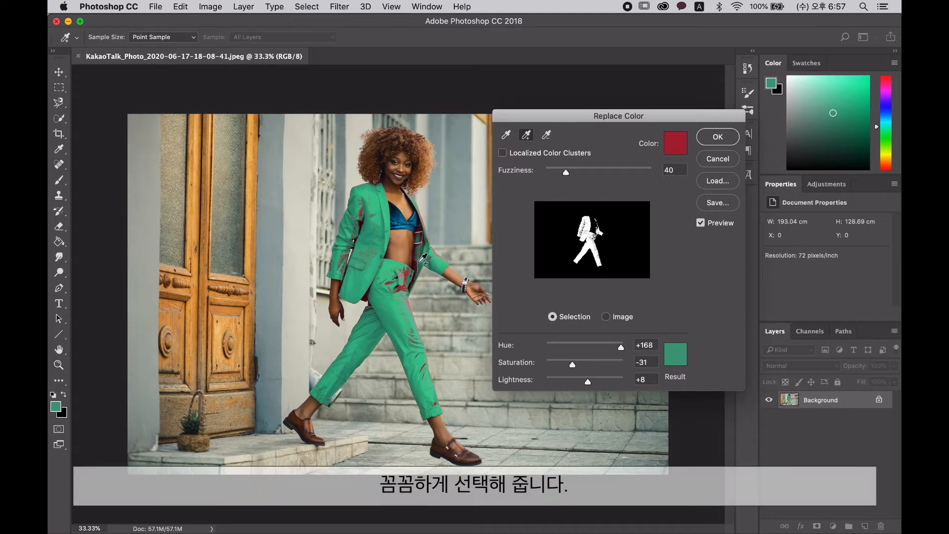
Add the leftover reds around the trouser pocket to the colour sample
key(super+equal)
key(super+equal)
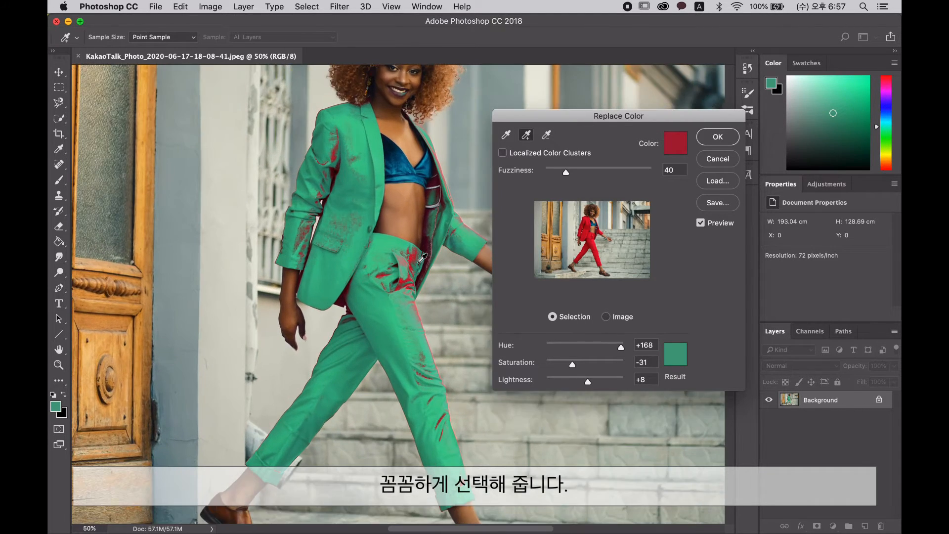
click(413, 275)
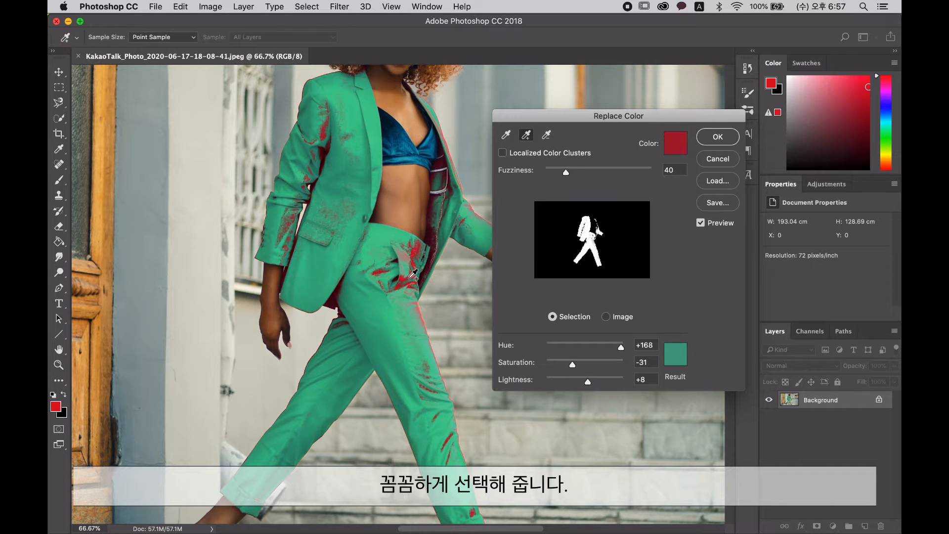
click(402, 257)
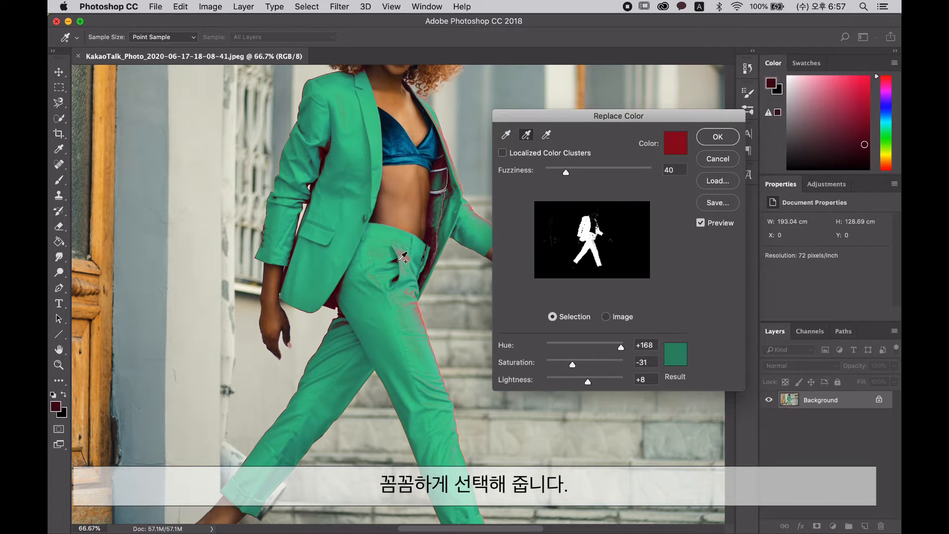
Try to add the dark jacket lining and the shadow under the jacket hem to the sample, undoing each attempt
click(429, 233)
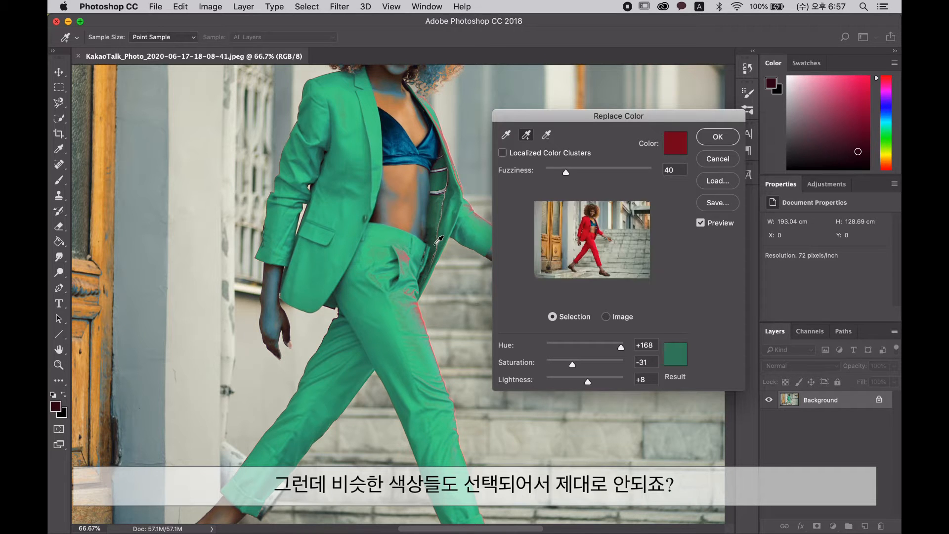
key(super+z)
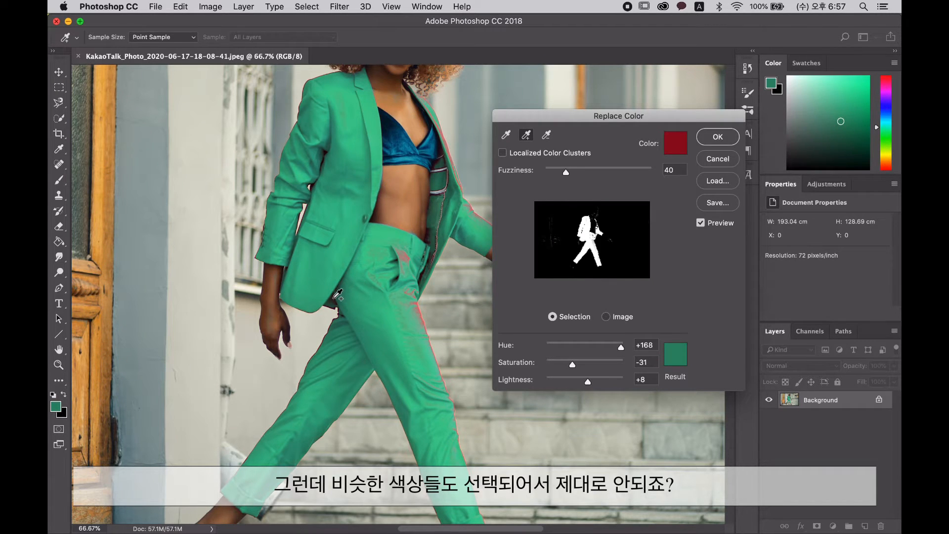
click(351, 292)
key(super+z)
Add the leftover red on the side of the trousers and along the sleeve's upper edge to the sample
drag(406, 253, 277, 278)
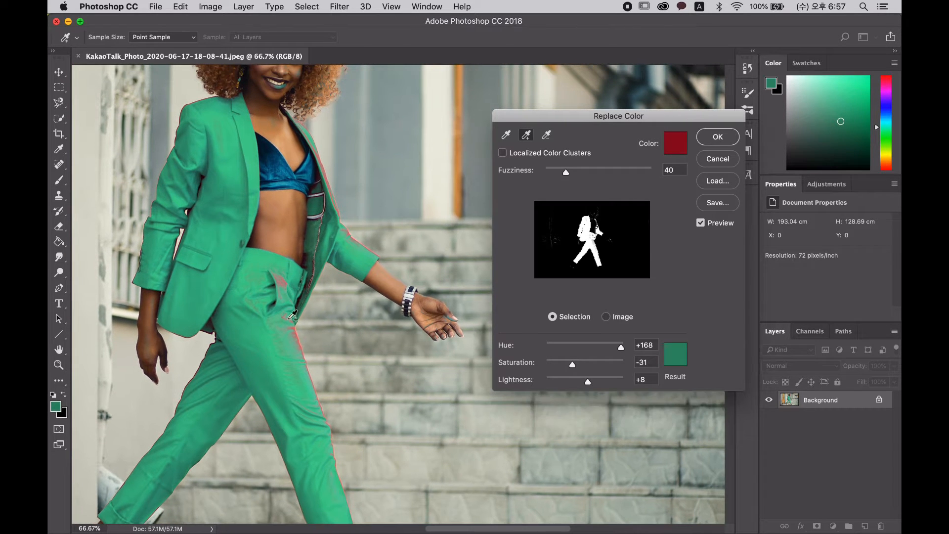
click(292, 327)
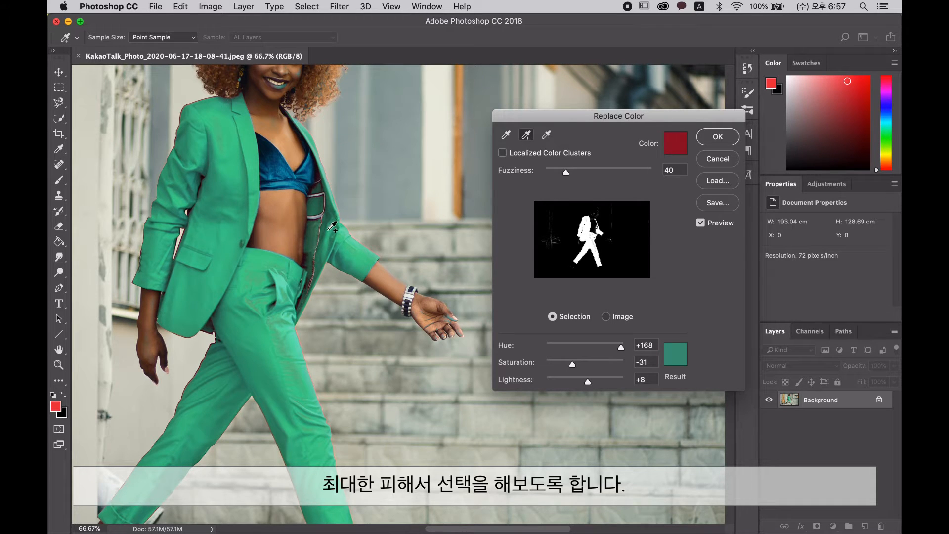
key(super)
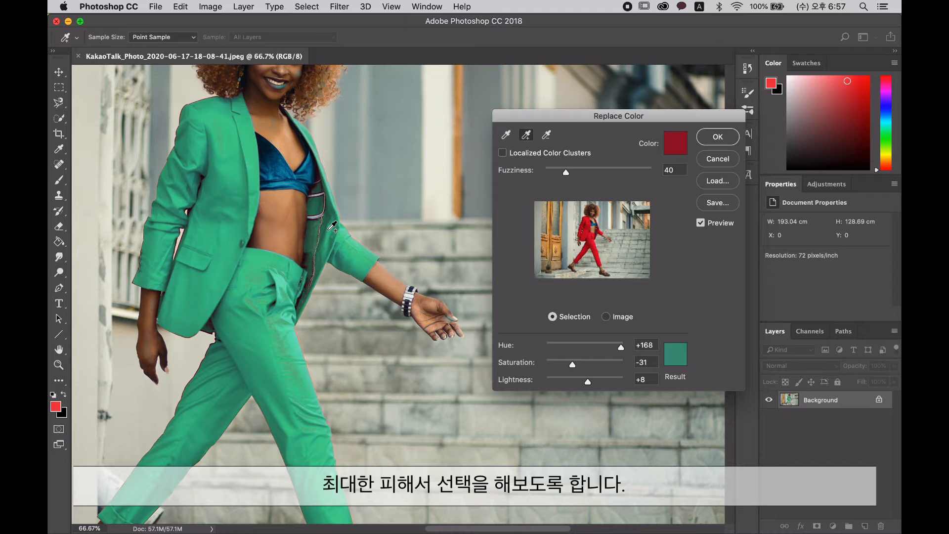
key(super+plus)
key(super+plus)
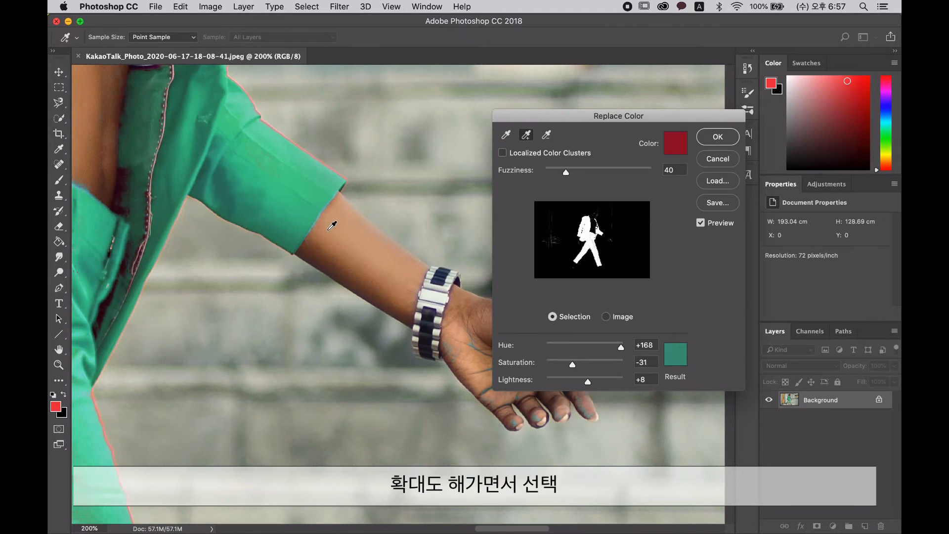
click(330, 162)
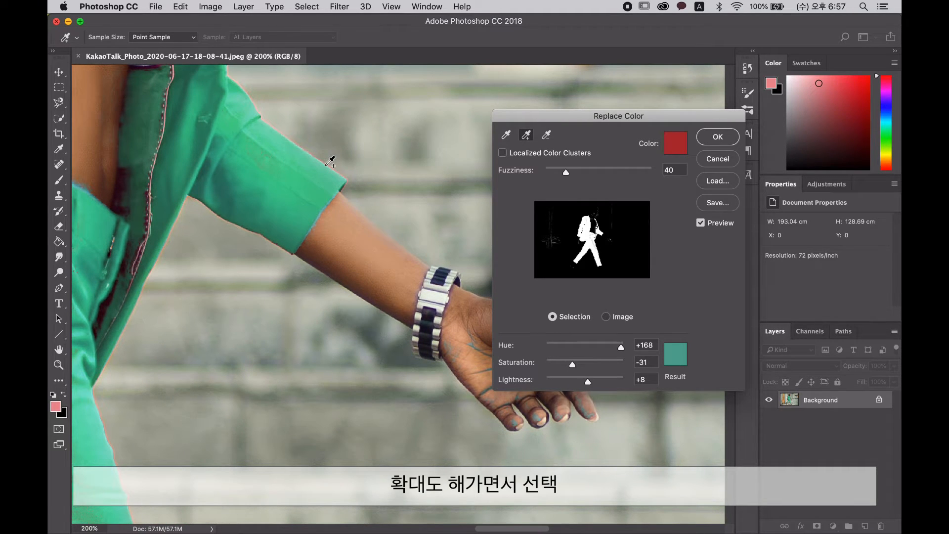
Add the remaining dark red beside the jacket lining's stitching to the sample, undoing the addition that spreads to the skin
click(151, 209)
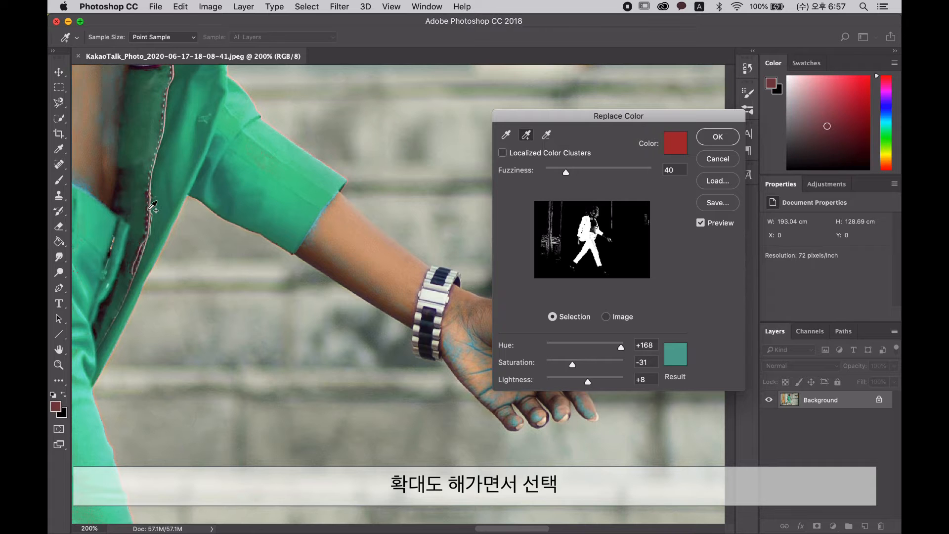
click(152, 206)
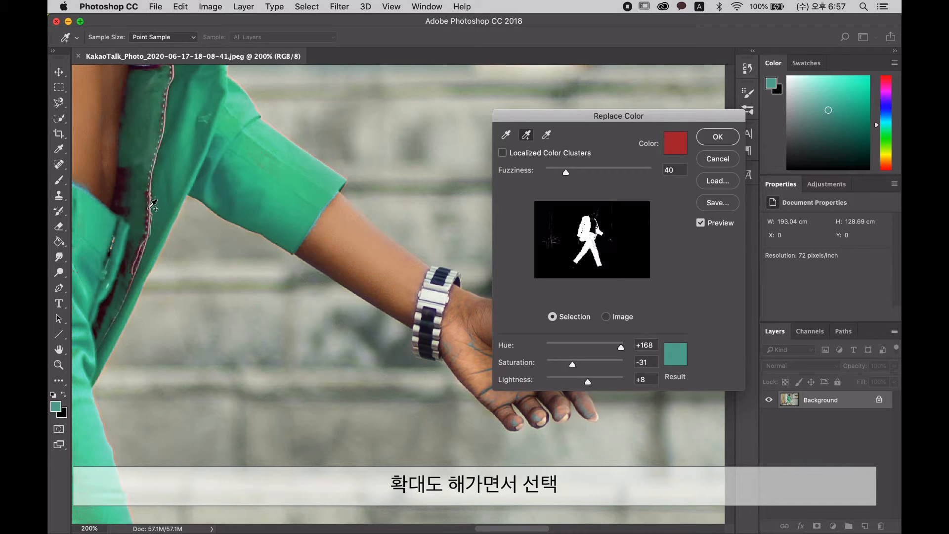
key(super+z)
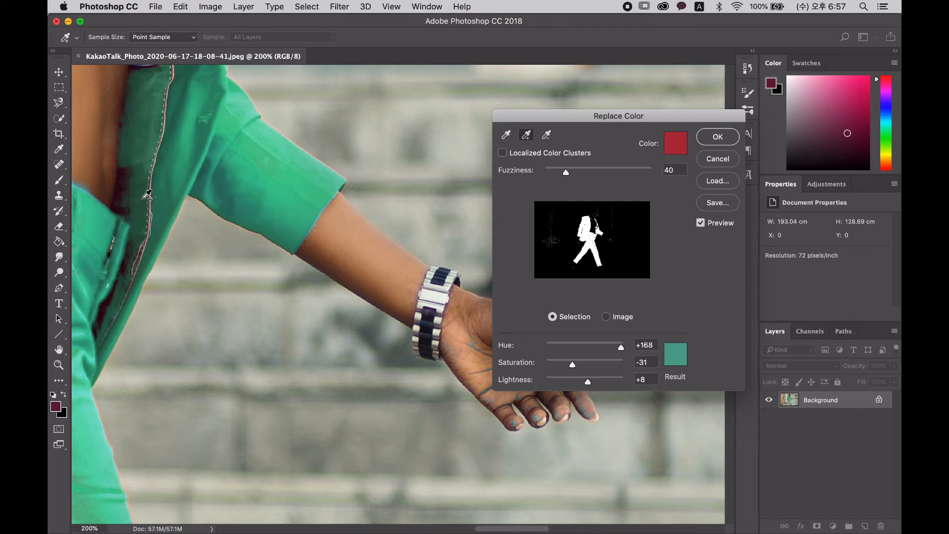
Try to add the thin edge of the upper sleeve to the sample and undo the addition
key(super)
click(261, 114)
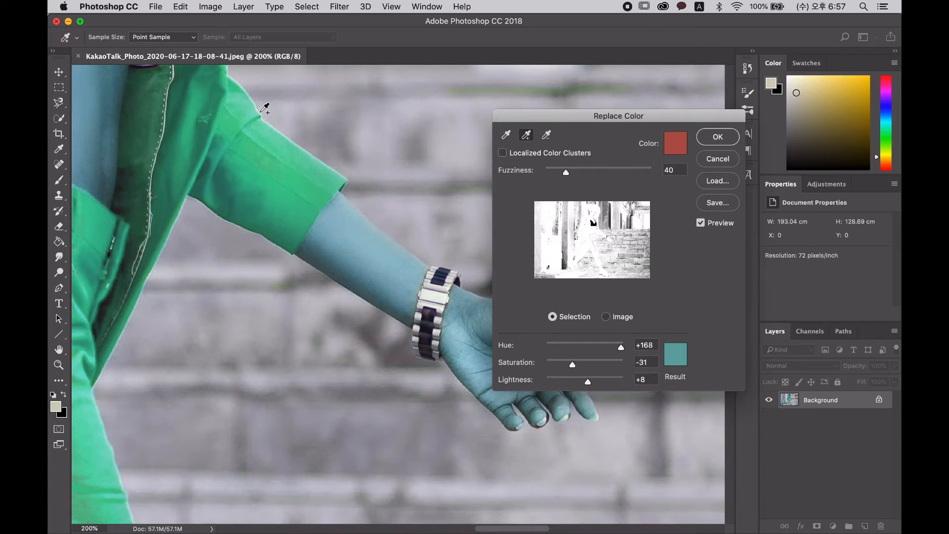
key(super+z)
key(super)
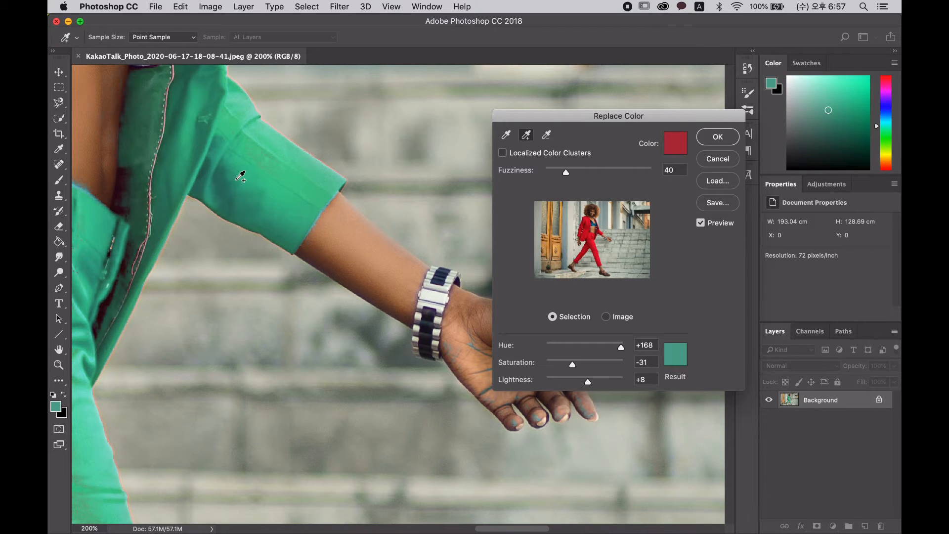
Try to subtract the colour beside the woman's mouth from the sample and undo the subtraction
key(super+0)
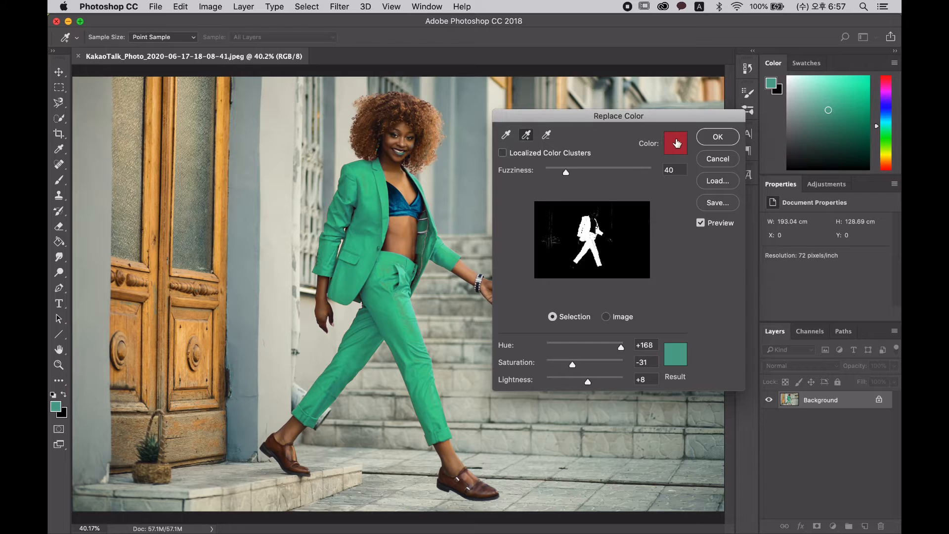
click(550, 135)
click(404, 150)
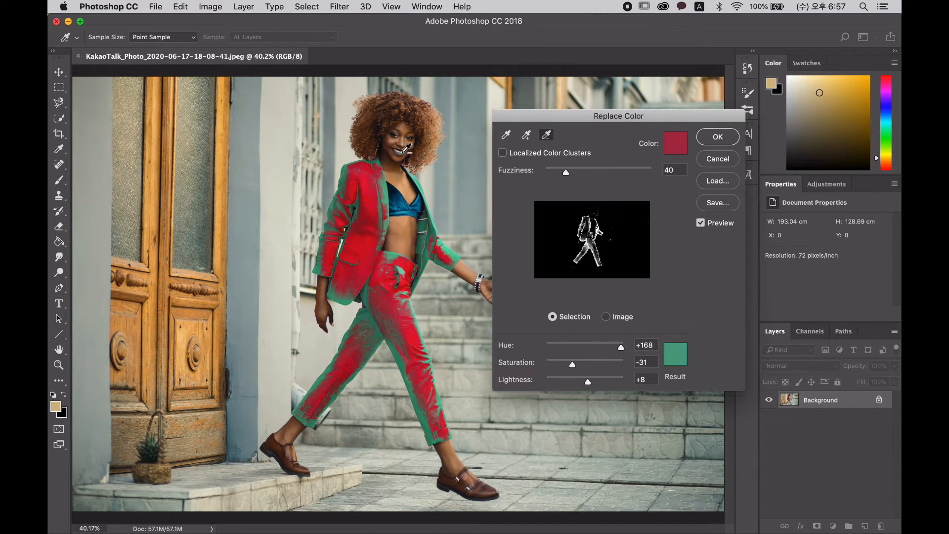
key(super+z)
Try to subtract the hair and lip colours from the sample, undo the subtractions and cancel the colour replacement
key(super+plus)
key(super+plus)
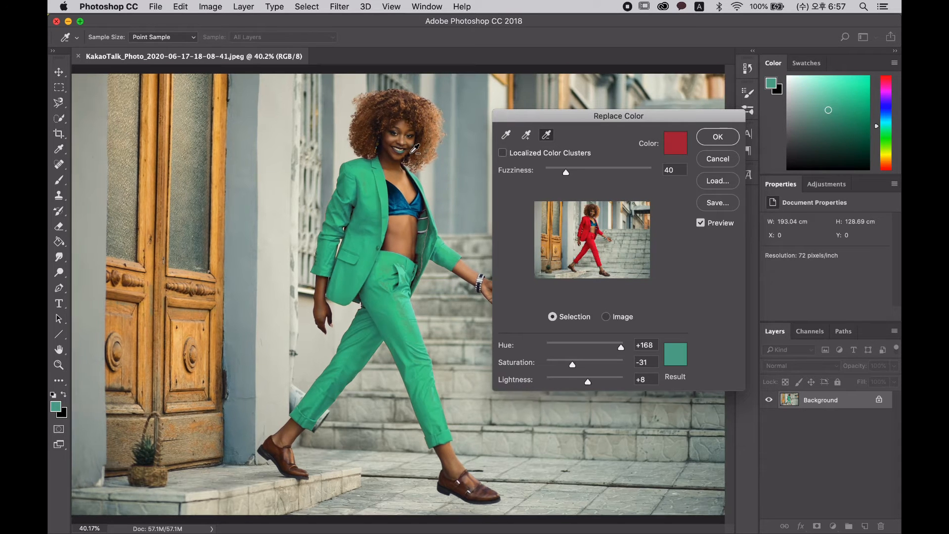
key(super+plus)
key(super+plus)
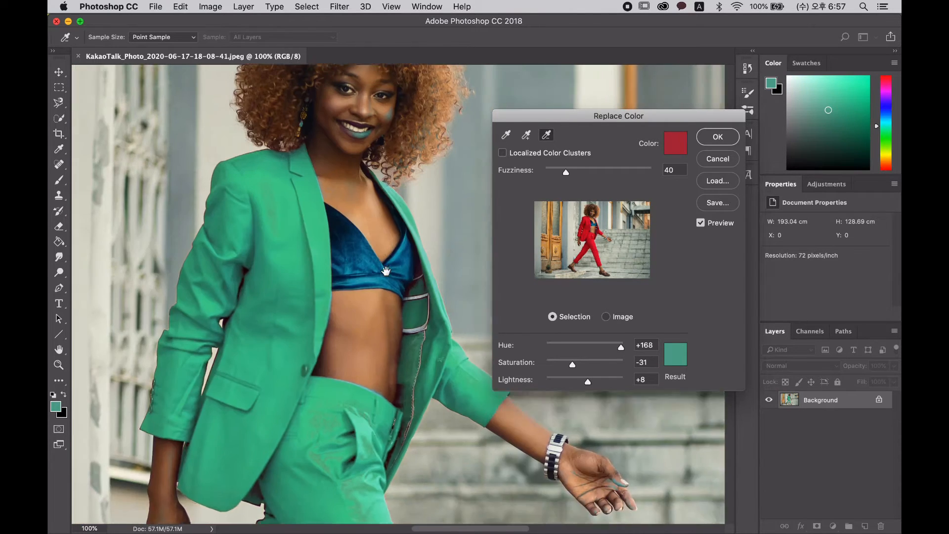
click(379, 186)
click(382, 192)
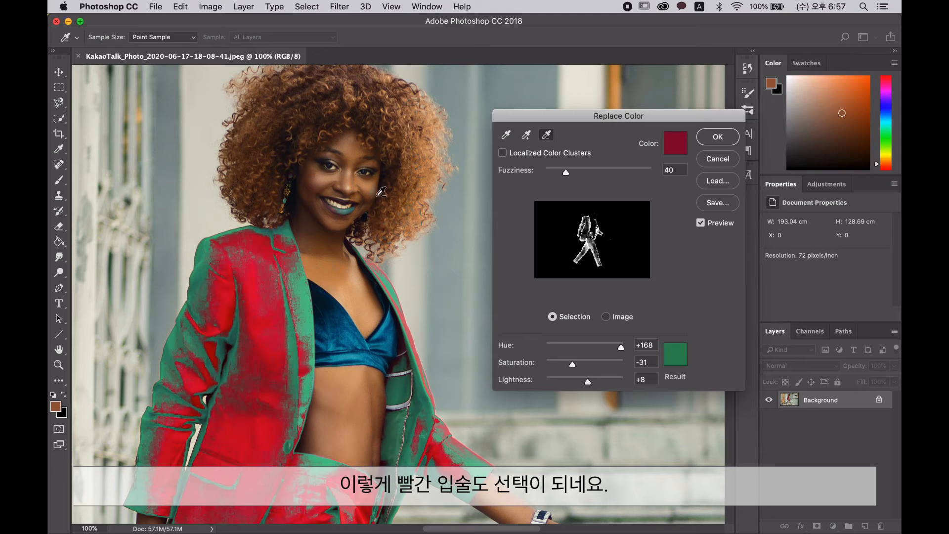
click(352, 206)
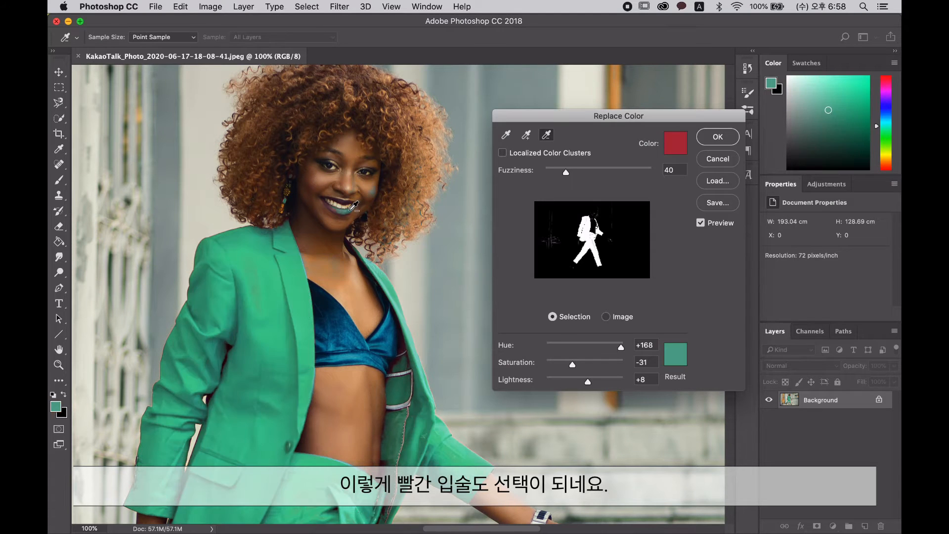
key(super+z)
key(super+z)
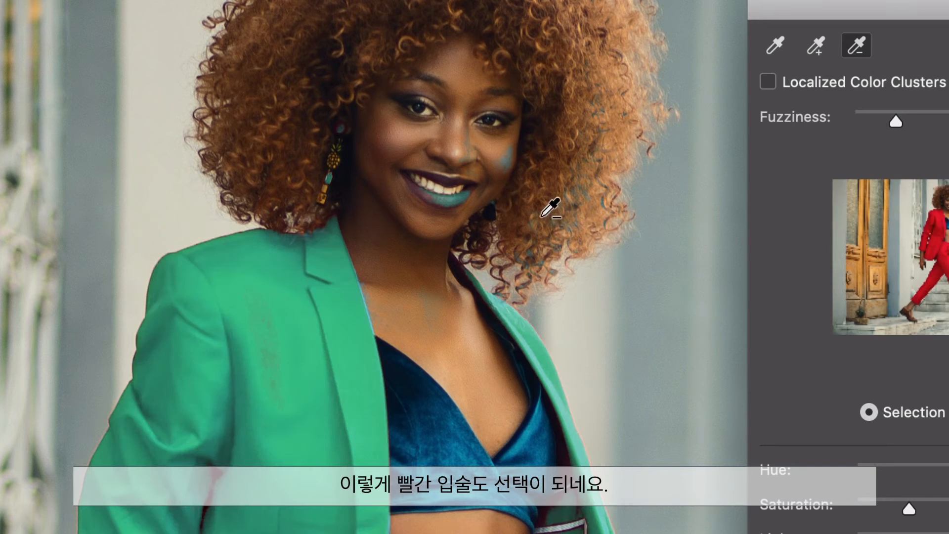
key(super+minus)
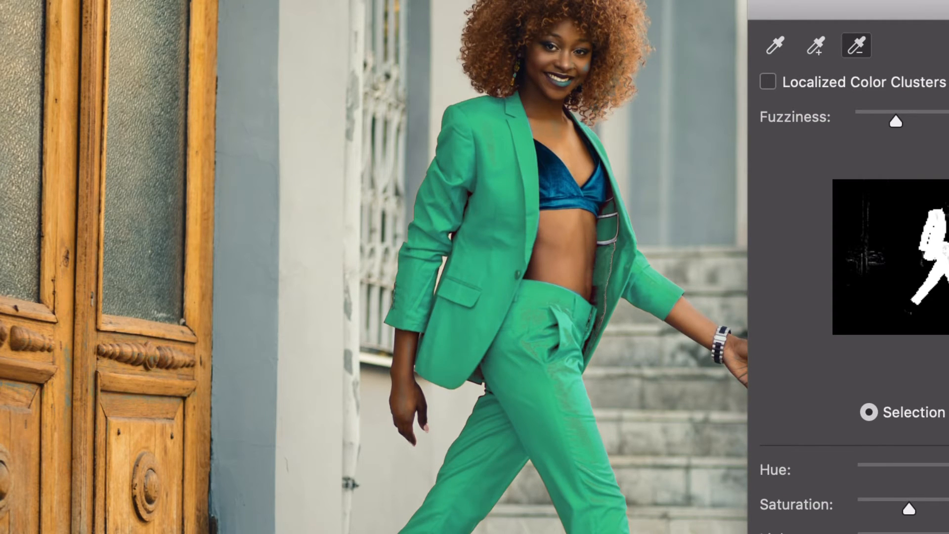
key(Escape)
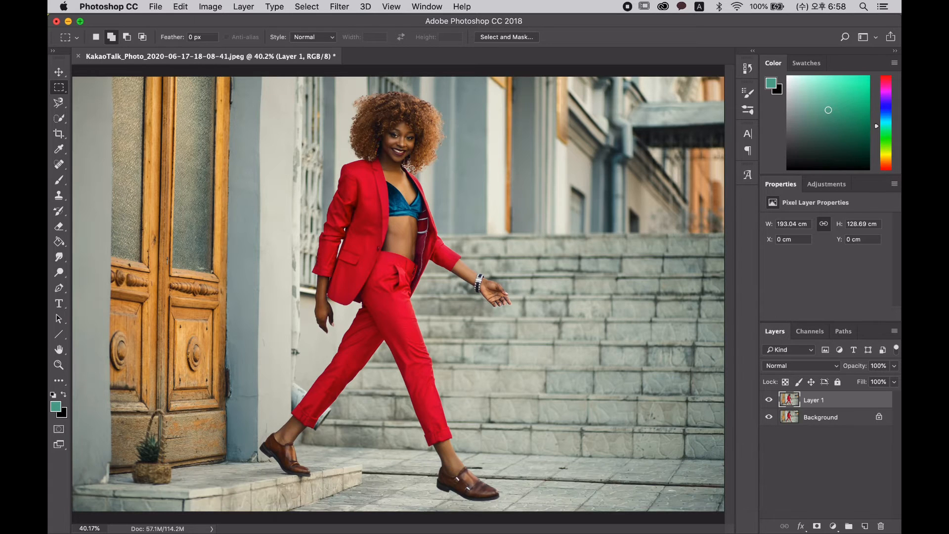
drag(478, 449, 361, 423)
drag(269, 362, 270, 359)
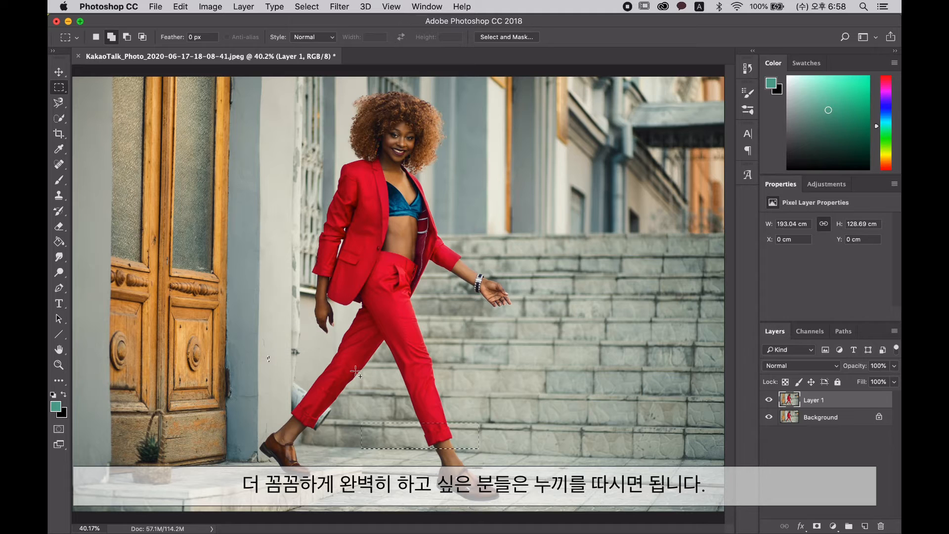
key(super+d)
Select the trousers with additive rectangular marquees around both legs, the rear hem and the hips
drag(460, 448, 384, 331)
drag(290, 420, 364, 362)
drag(317, 439, 298, 401)
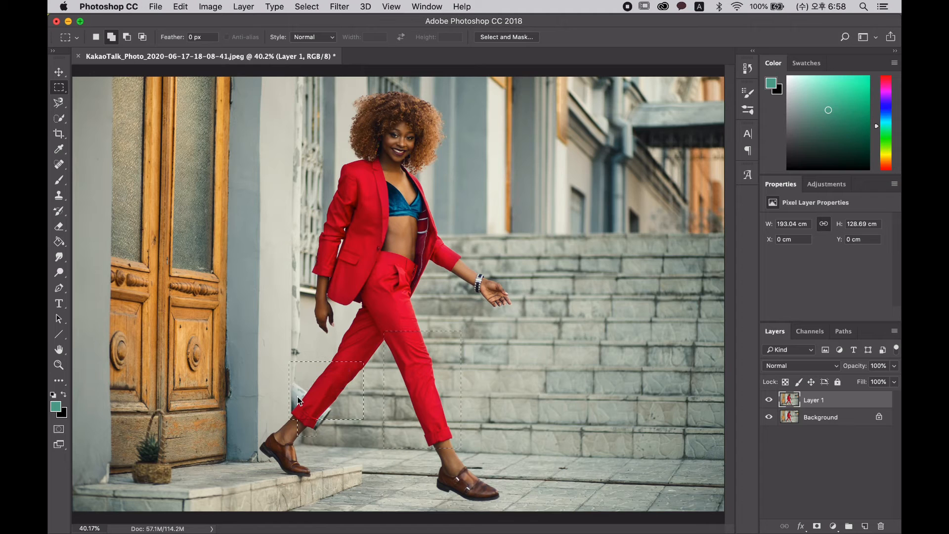
drag(326, 366, 423, 252)
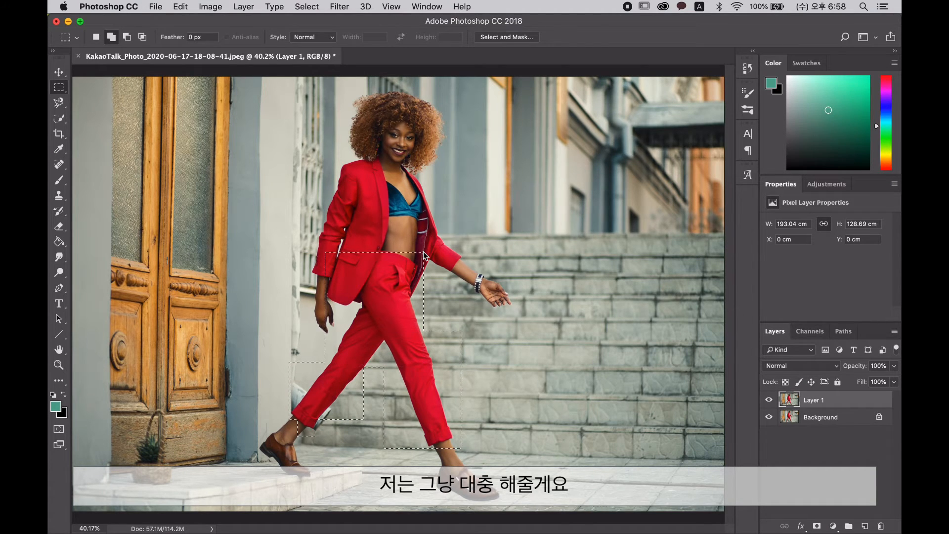
Add the jacket and both sleeves to the selection with rectangles that avoid the face, and copy the selected area to a new layer
key(super+equal)
key(super+equal)
key(super+equal)
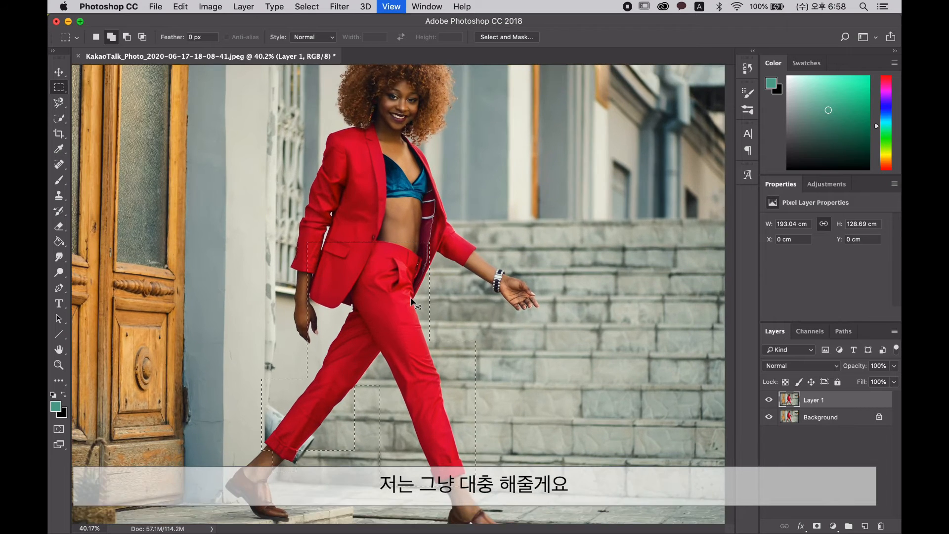
key(space)
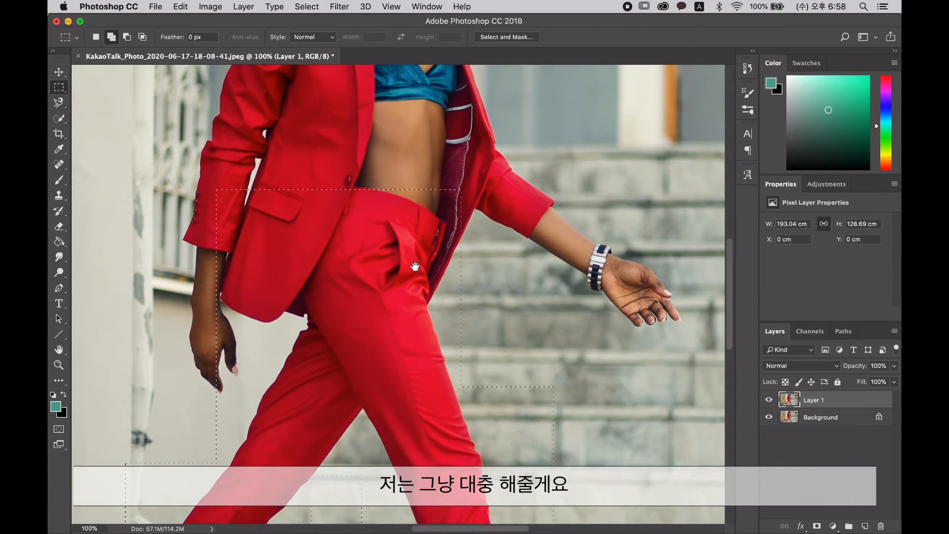
drag(416, 266, 502, 440)
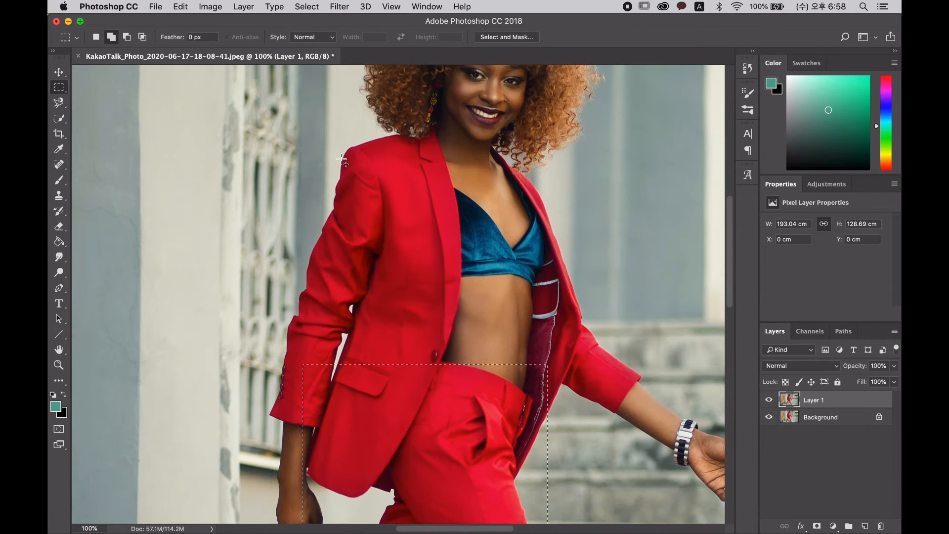
drag(441, 125, 312, 279)
drag(322, 366, 265, 443)
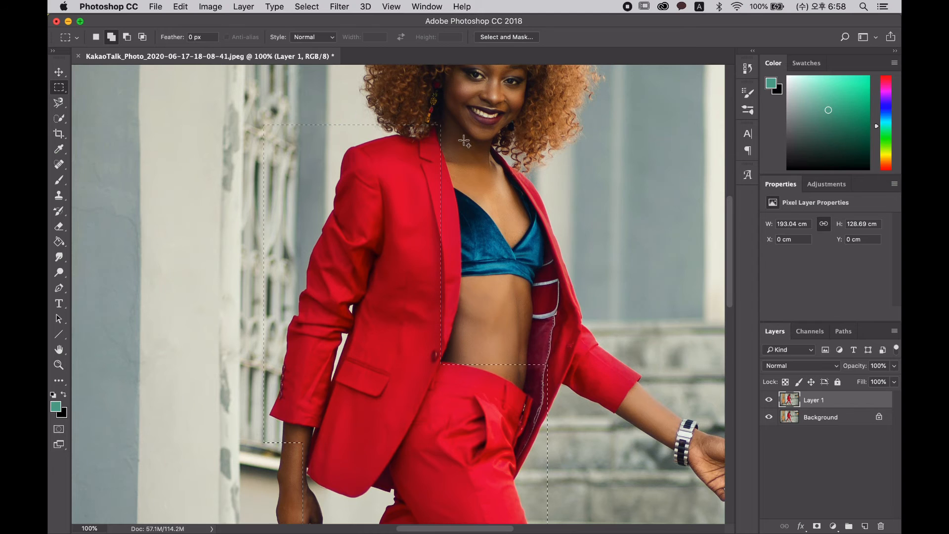
drag(428, 141, 467, 387)
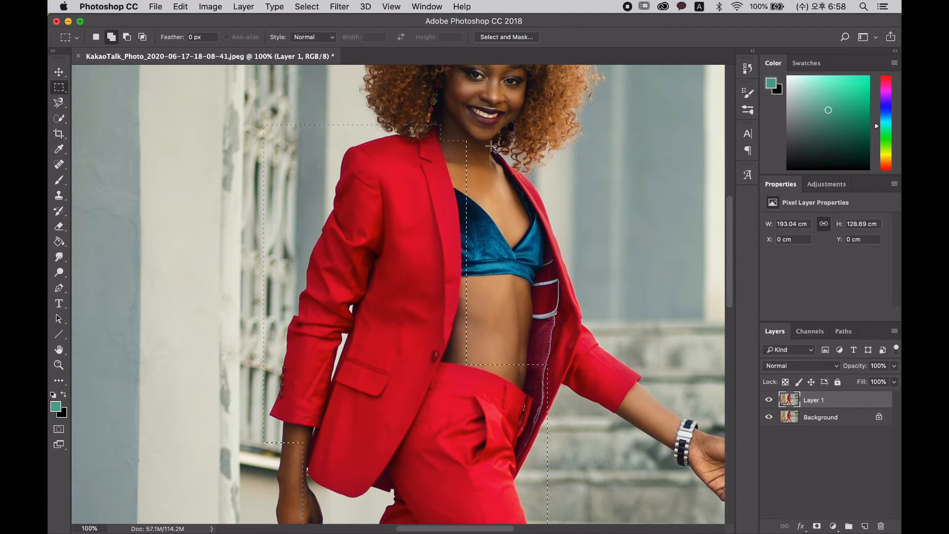
drag(488, 145, 645, 458)
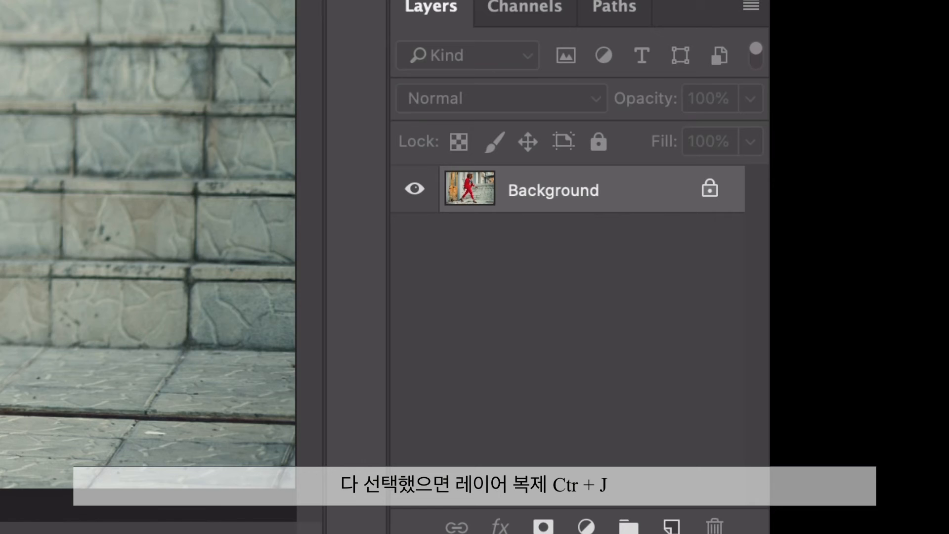
key(ctrl+j)
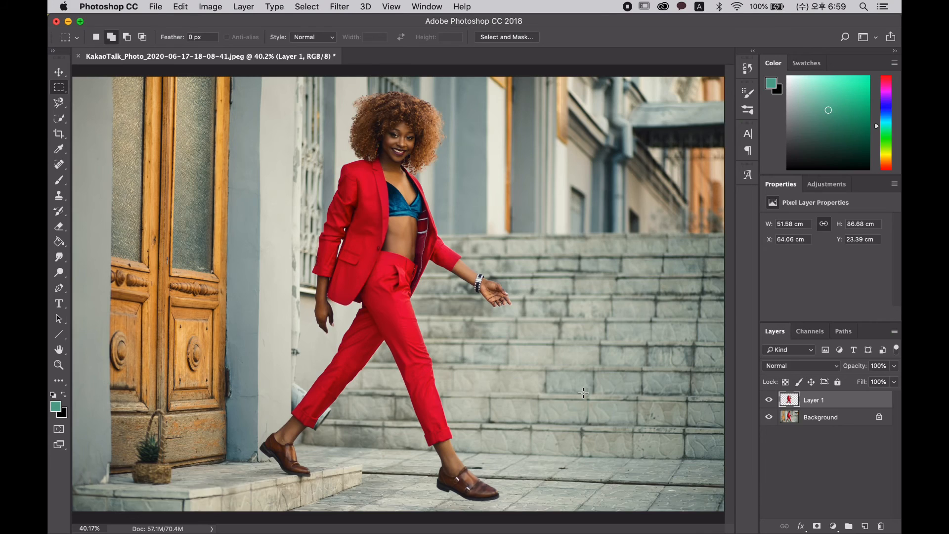
Start Replace Color on the copied suit layer and sample the bright red on the jacket's upper front
click(220, 10)
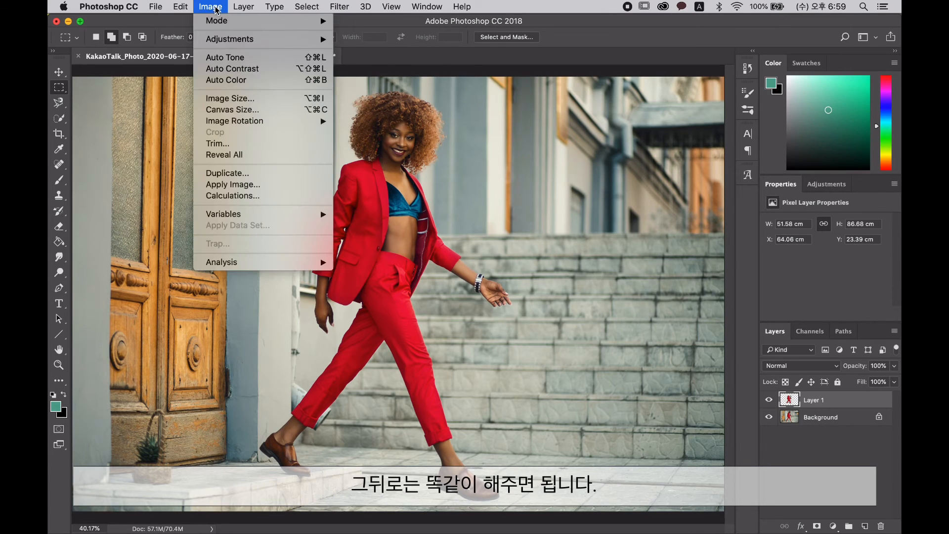
mouse_move(227, 39)
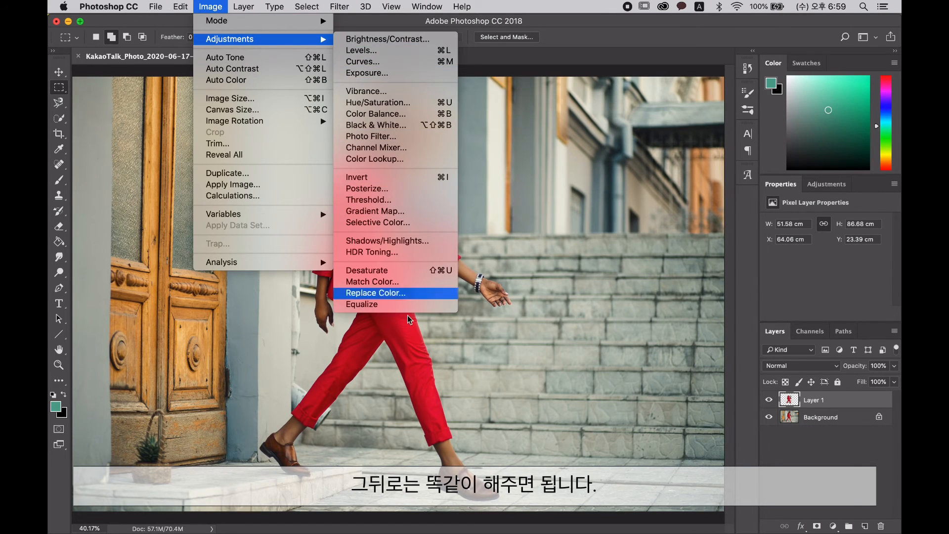
click(412, 295)
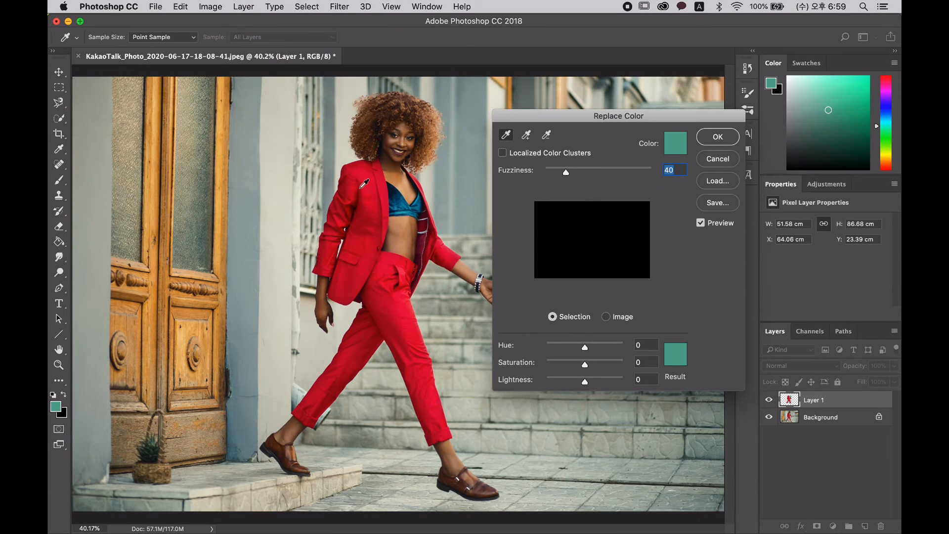
click(370, 178)
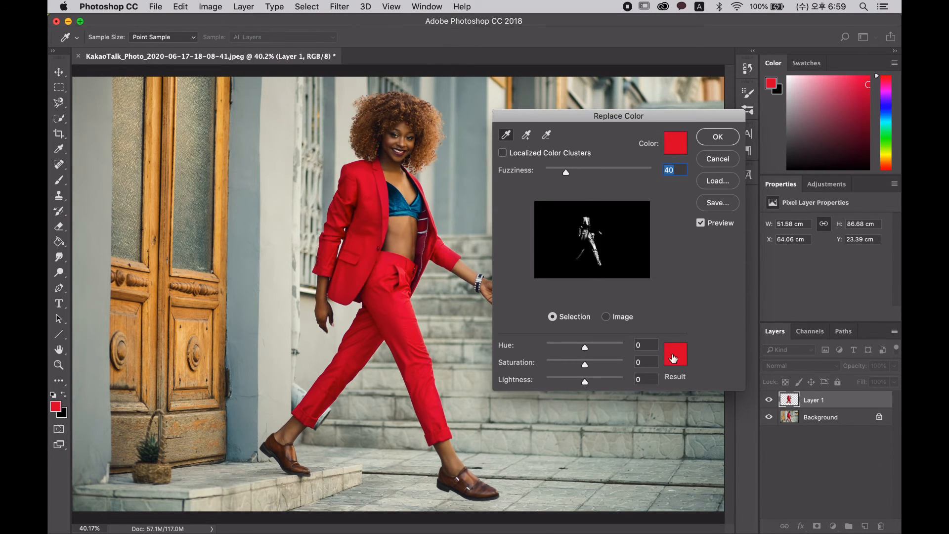
Set the replacement's result colour to purple a128c9
click(675, 355)
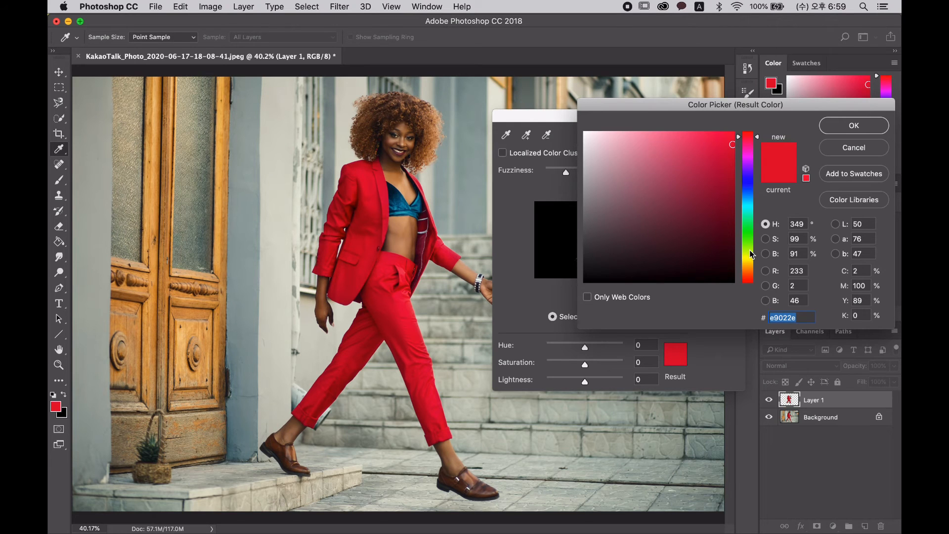
click(749, 214)
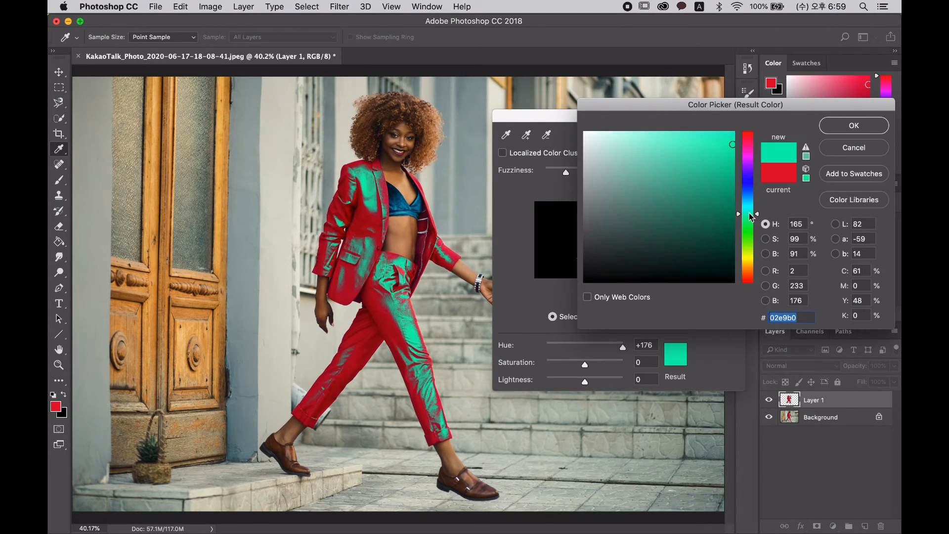
click(747, 162)
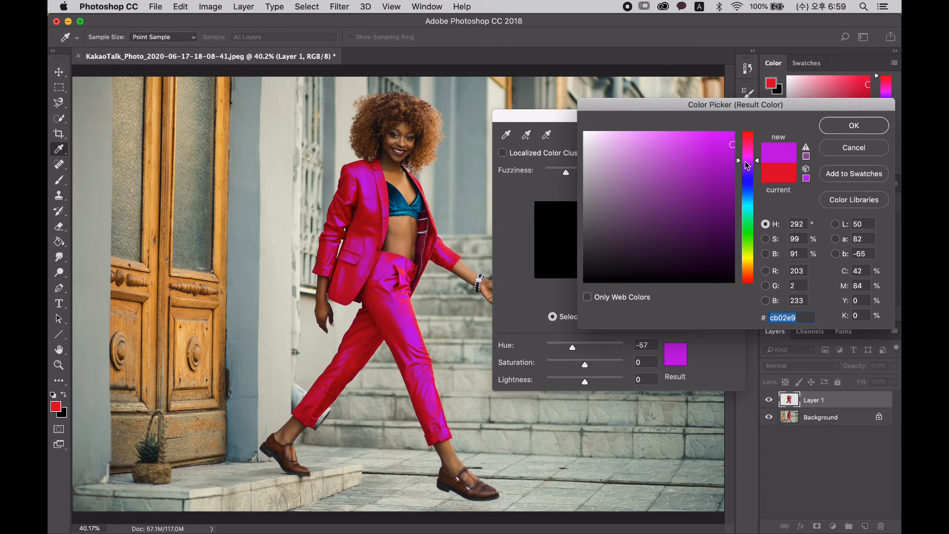
click(748, 163)
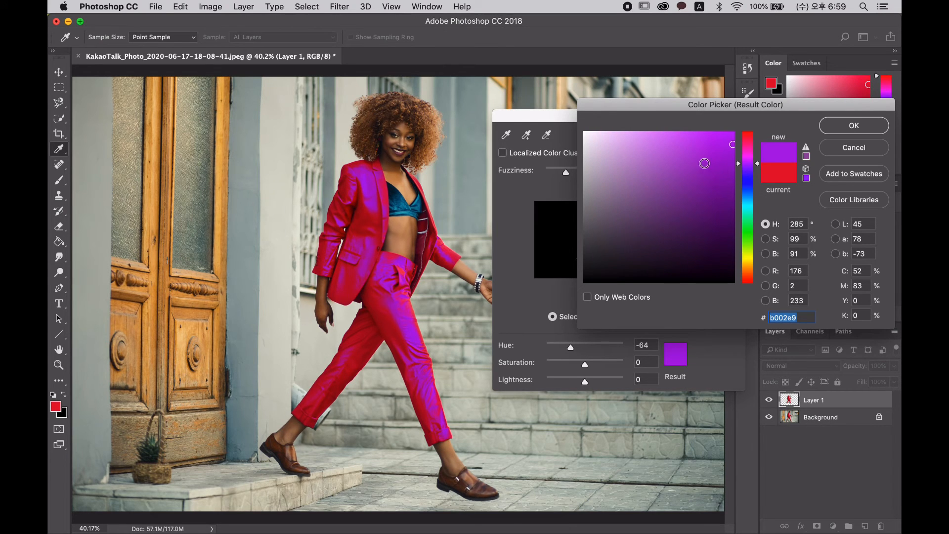
click(705, 164)
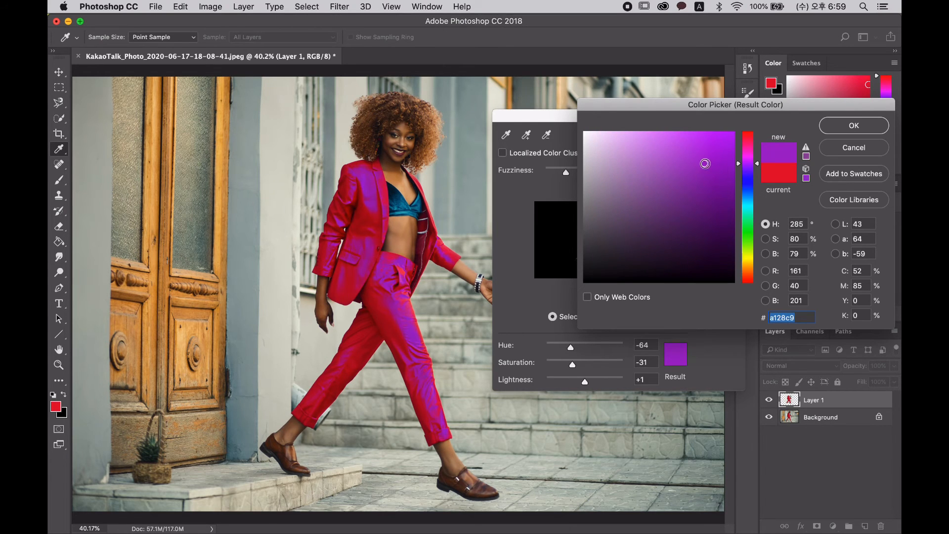
click(845, 124)
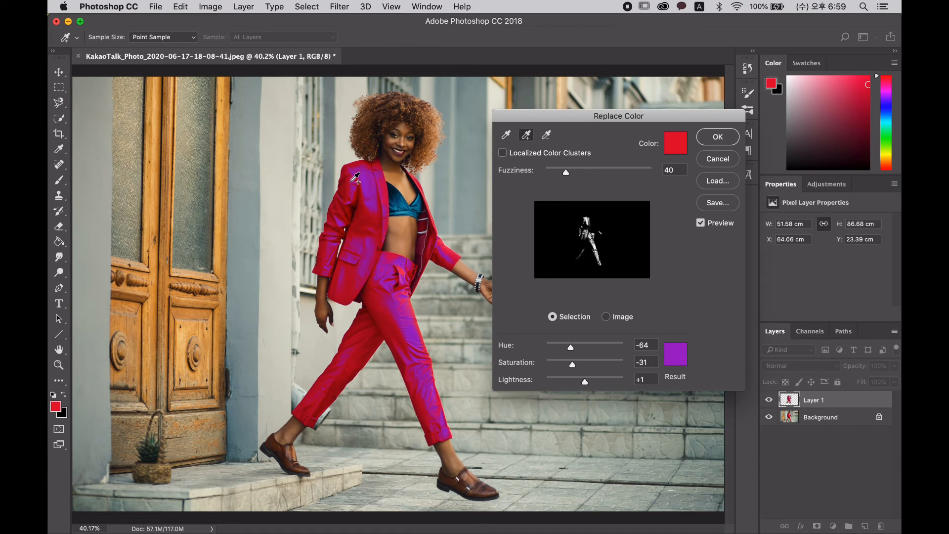
Add the remaining reds on the jacket's front, collar and armhole edge to the colour sample
key(super+plus)
key(super+plus)
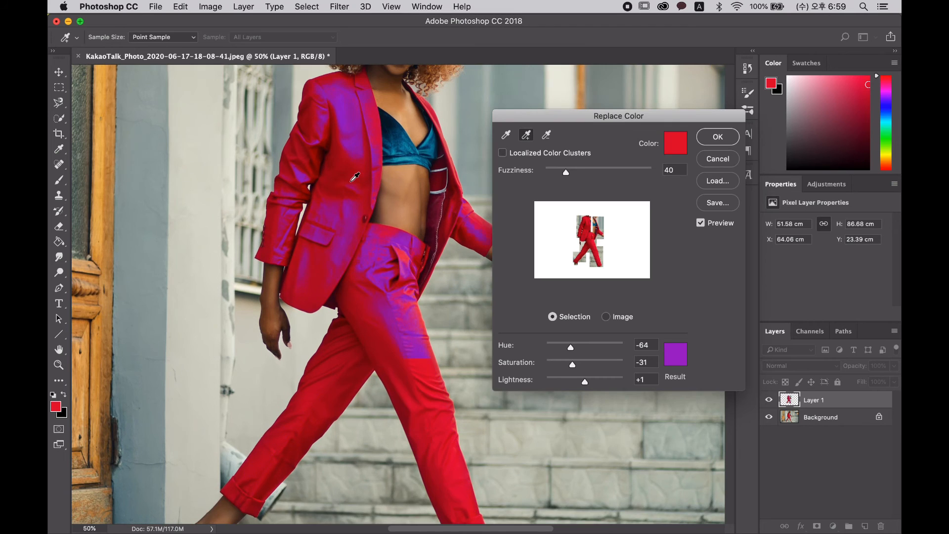
click(354, 176)
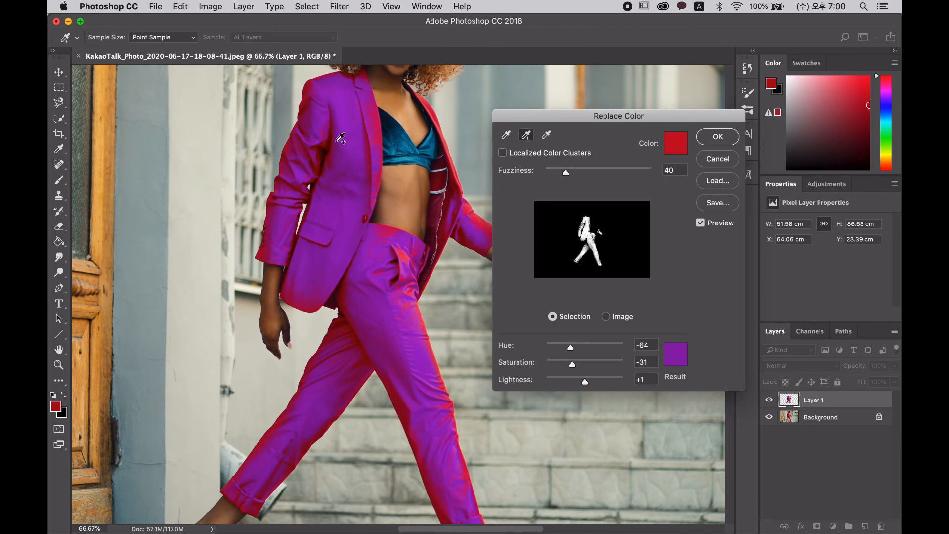
click(345, 74)
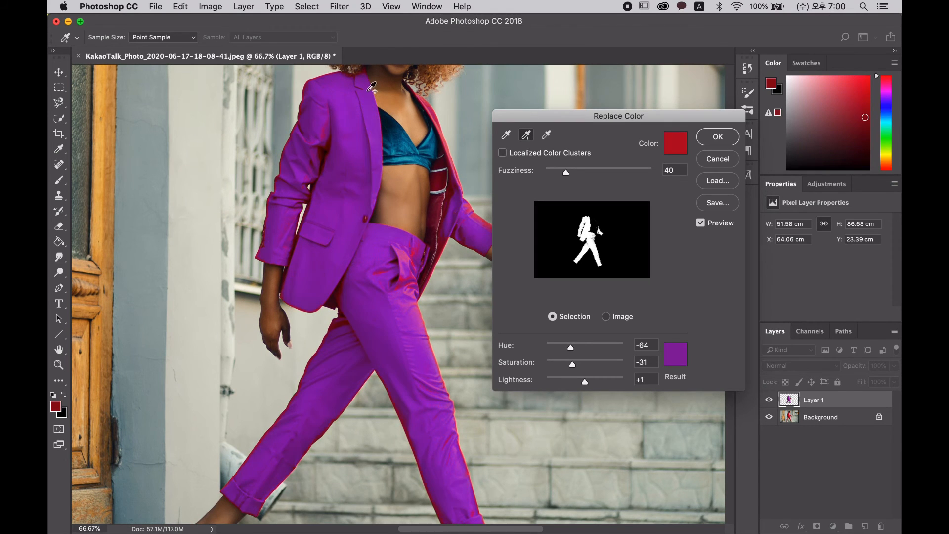
click(367, 70)
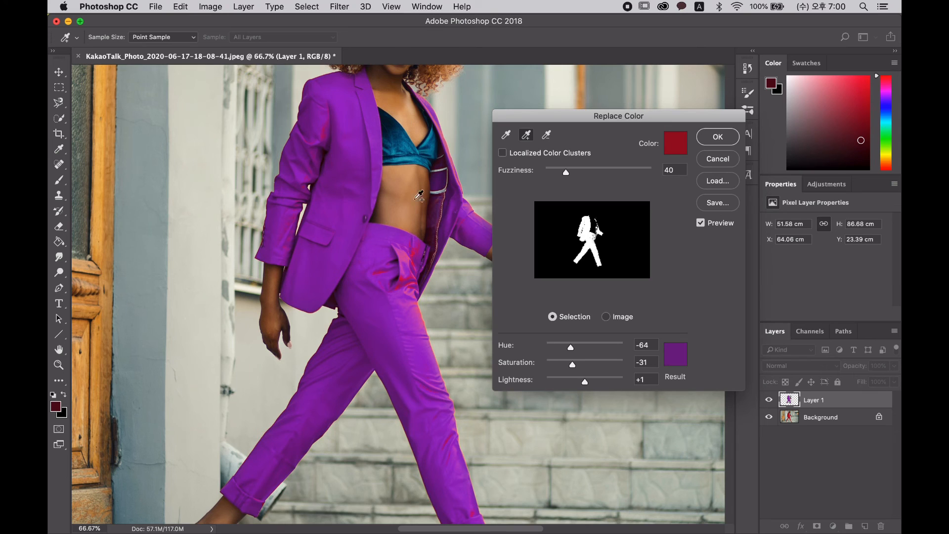
click(327, 133)
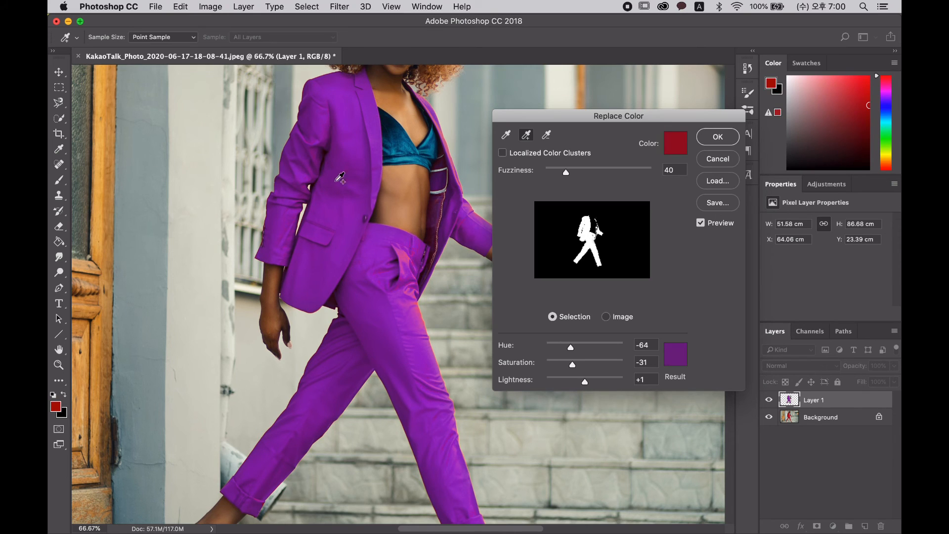
Add the leftover reds on the trousers' side edge and the jacket lining to the sample, and apply the colour replacement
click(419, 300)
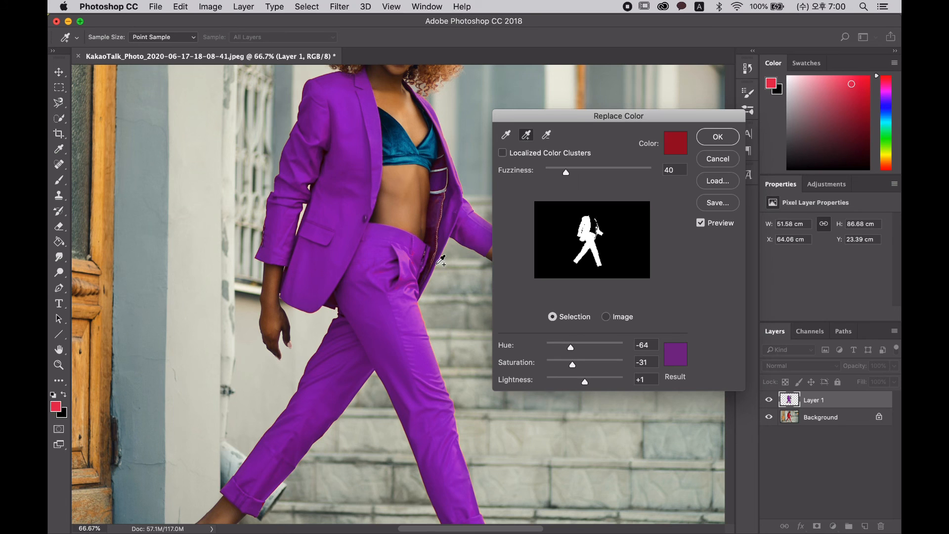
drag(330, 275, 346, 305)
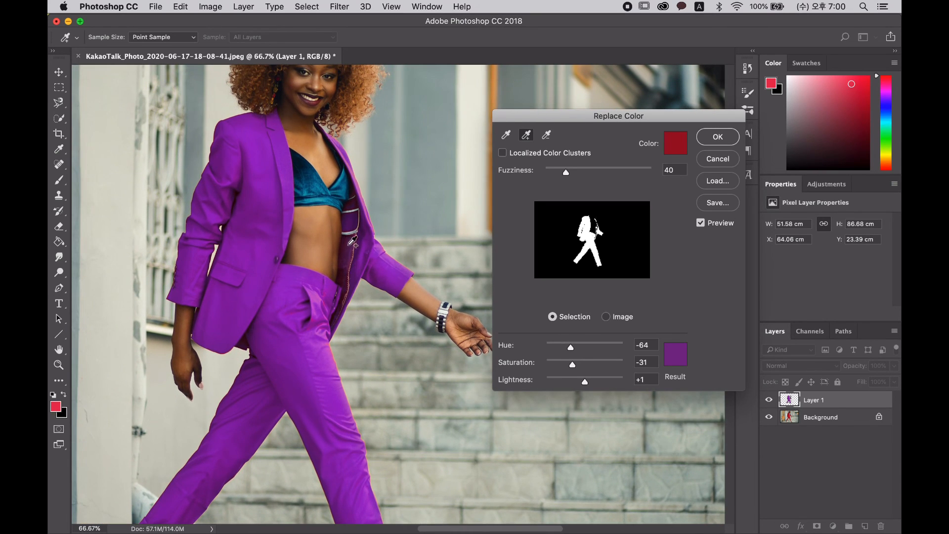
click(348, 242)
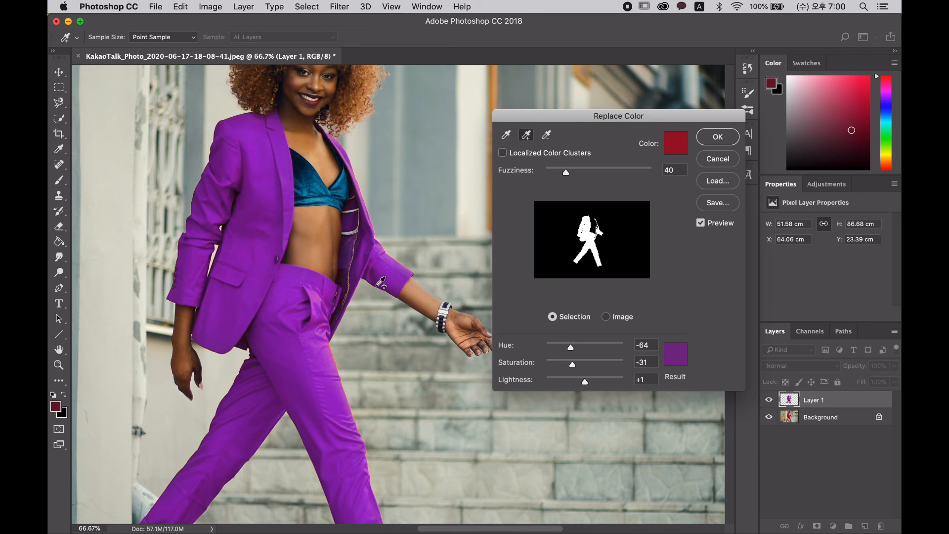
key(super)
scroll(381, 281, down, 1)
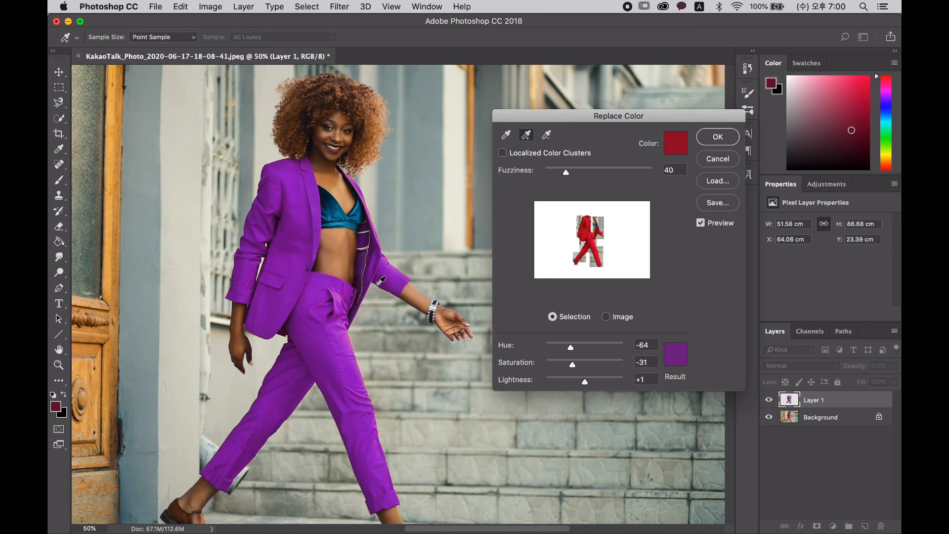
scroll(381, 282, down, 1)
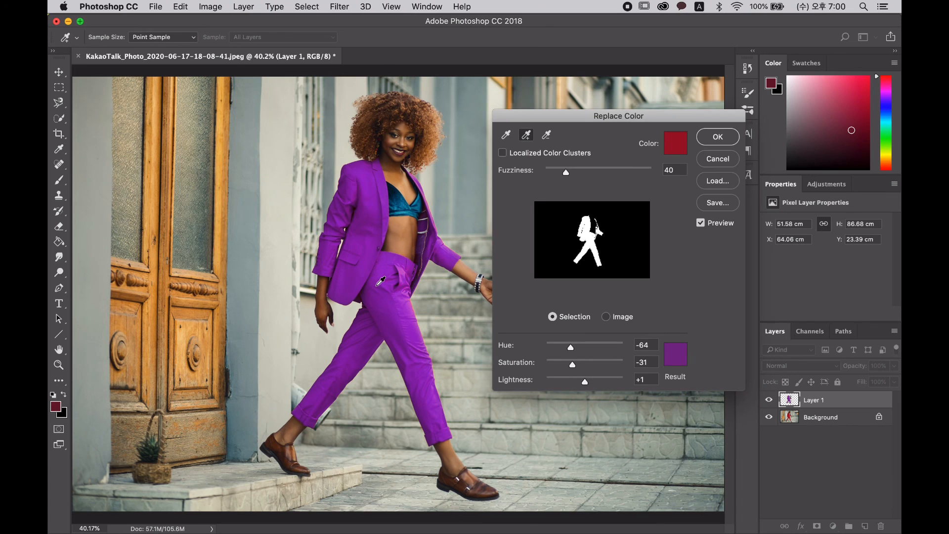
click(718, 138)
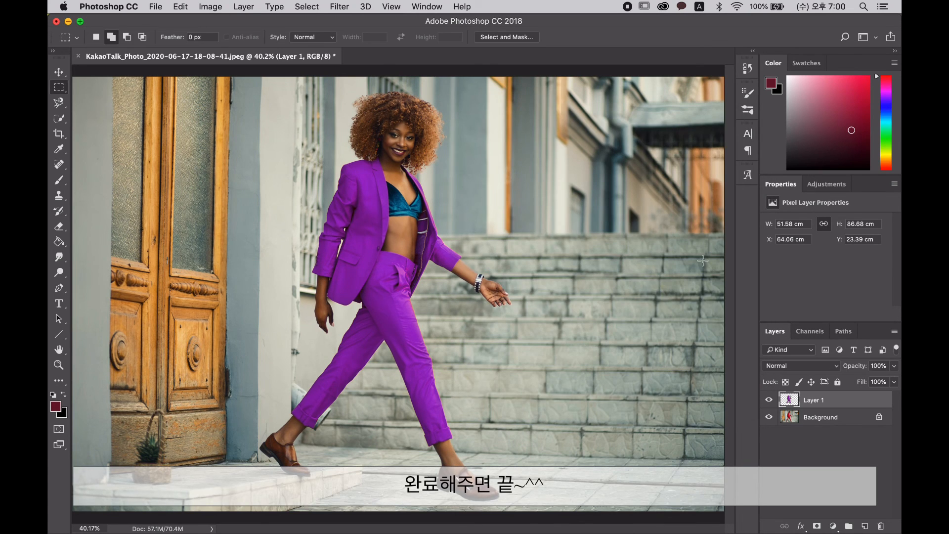